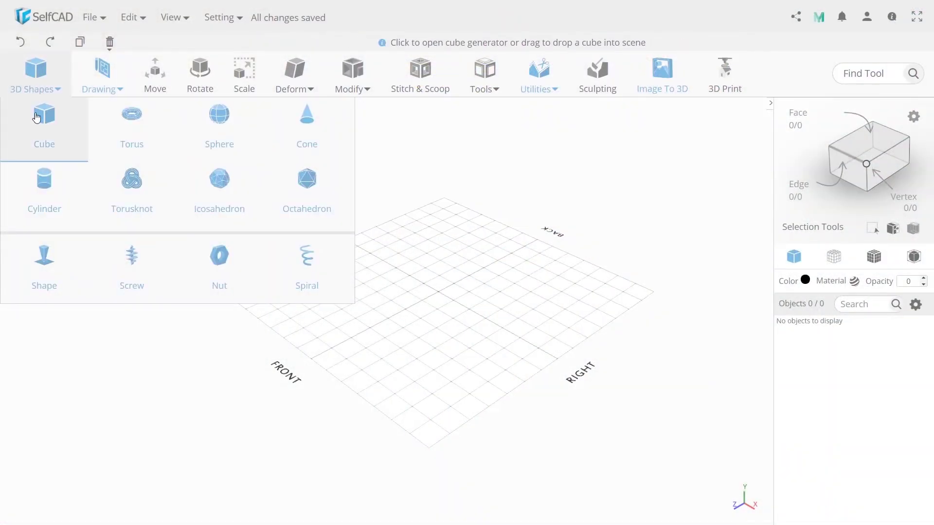
Step: Start a stacked-segment shape with 64 edges, top radius 60 and first-segment height 30
click(45, 282)
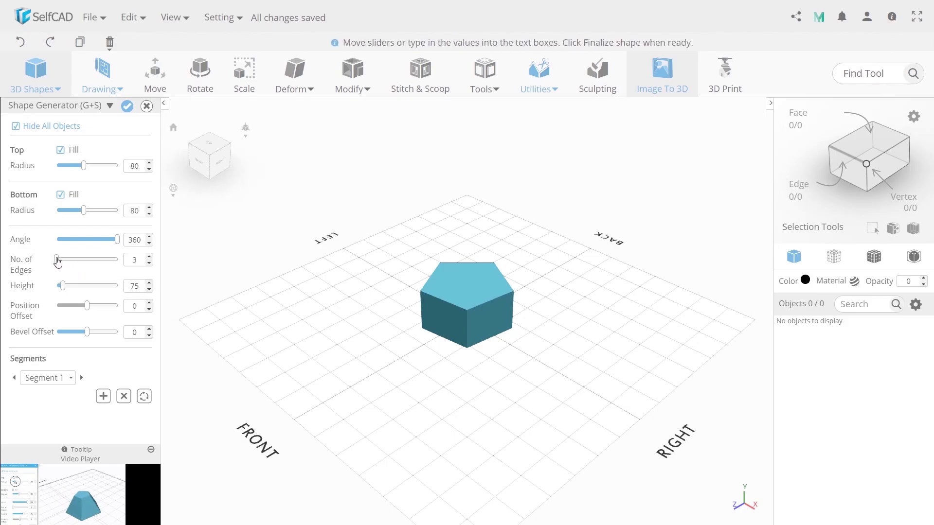
drag(57, 261, 152, 275)
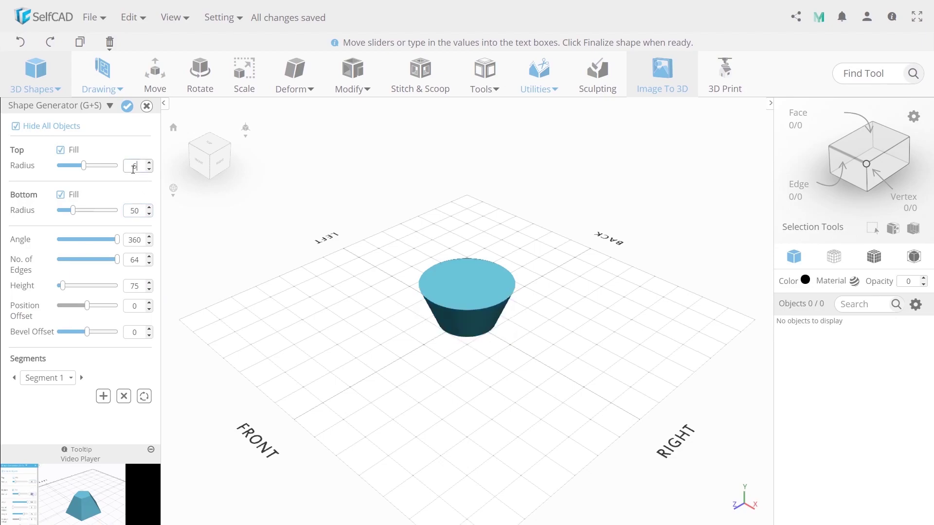
text(0)
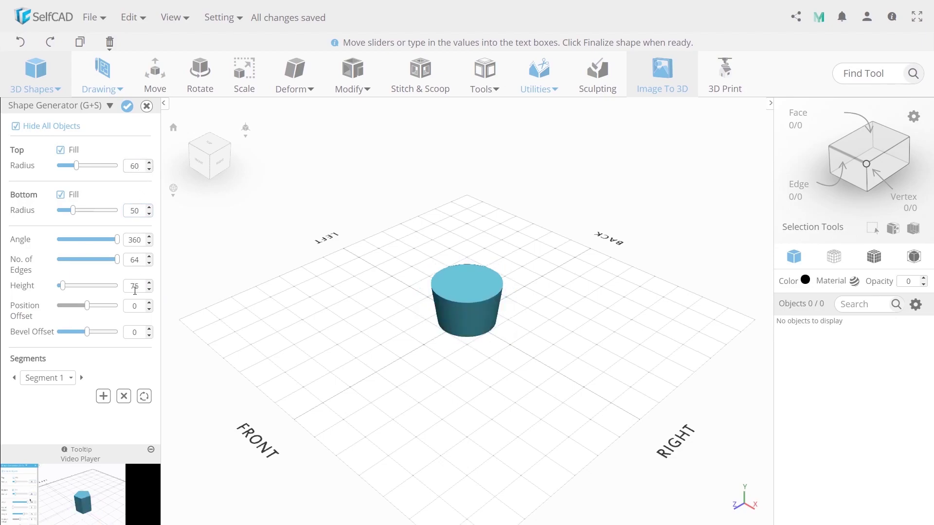
double_click(135, 290)
text(30)
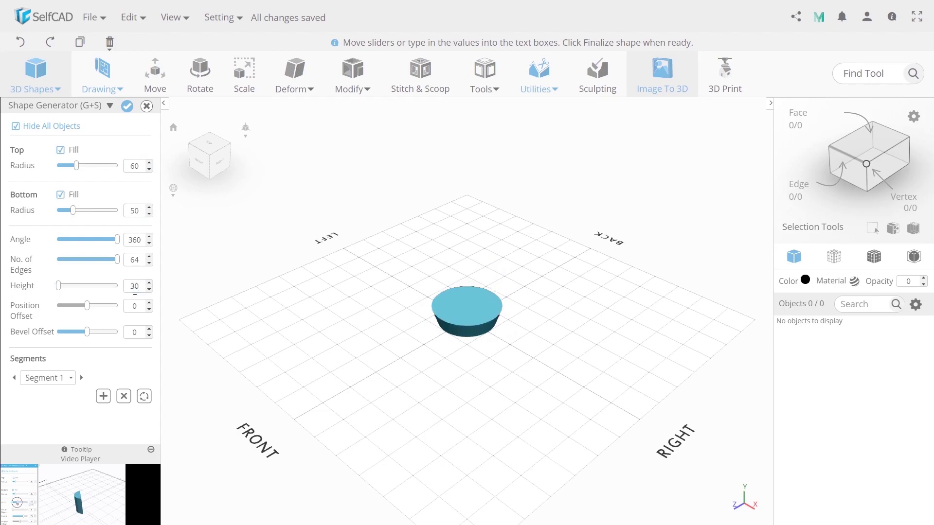
Step: Add a second segment with height 65 and top radius 70, then a third segment
click(103, 397)
double_click(133, 286)
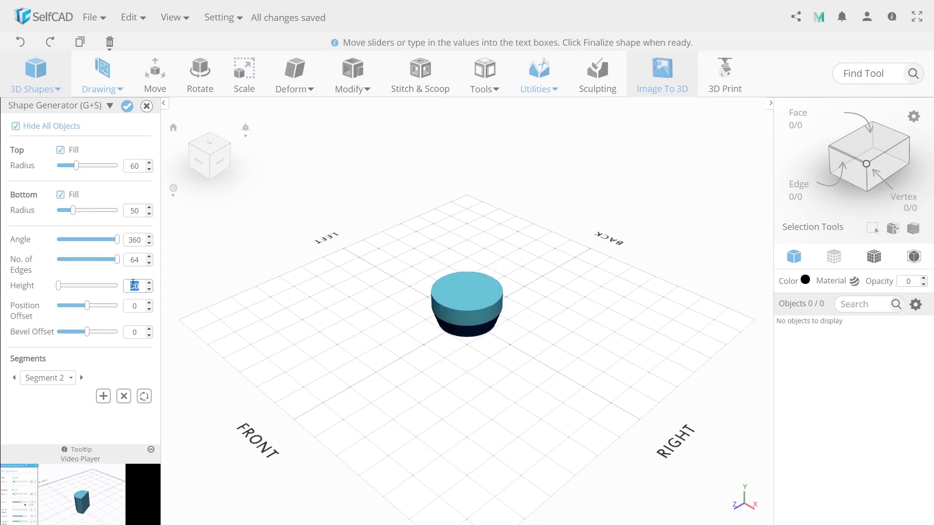
text(5)
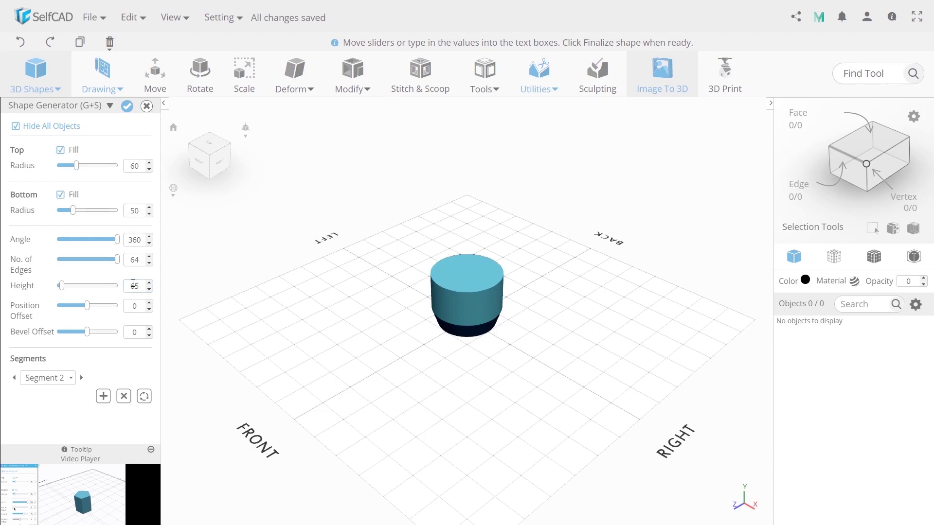
double_click(134, 166)
text(70)
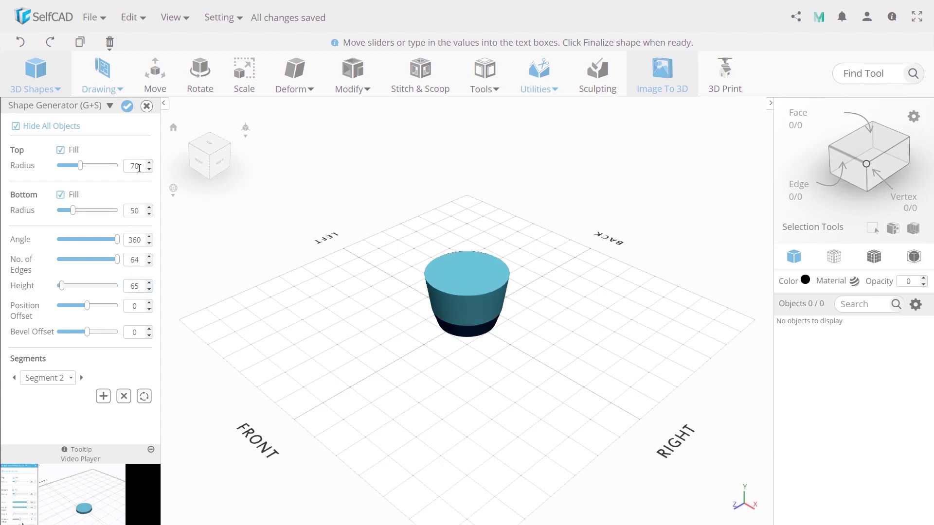
click(104, 393)
double_click(133, 285)
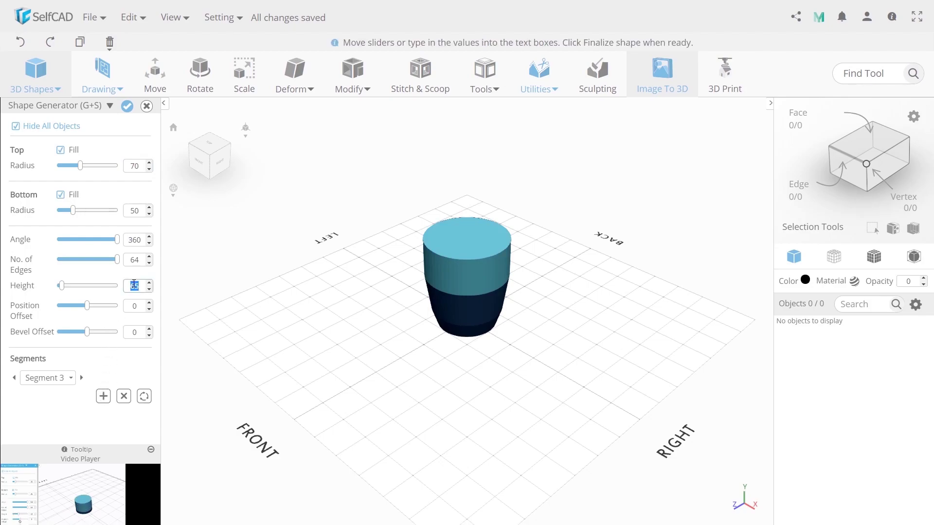
Step: Set the third segment's height to 45, then add segments narrowing the top radius to 60, 50 and 45
text(45)
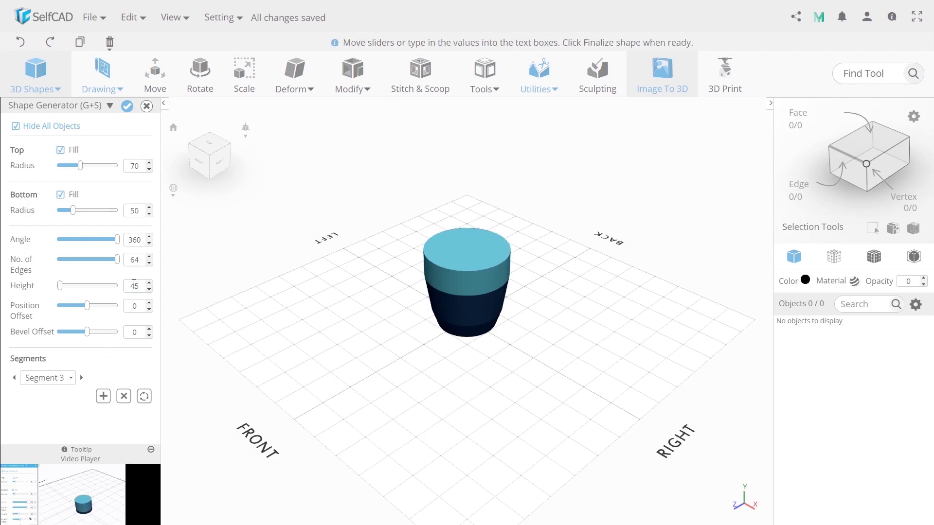
click(102, 396)
double_click(137, 166)
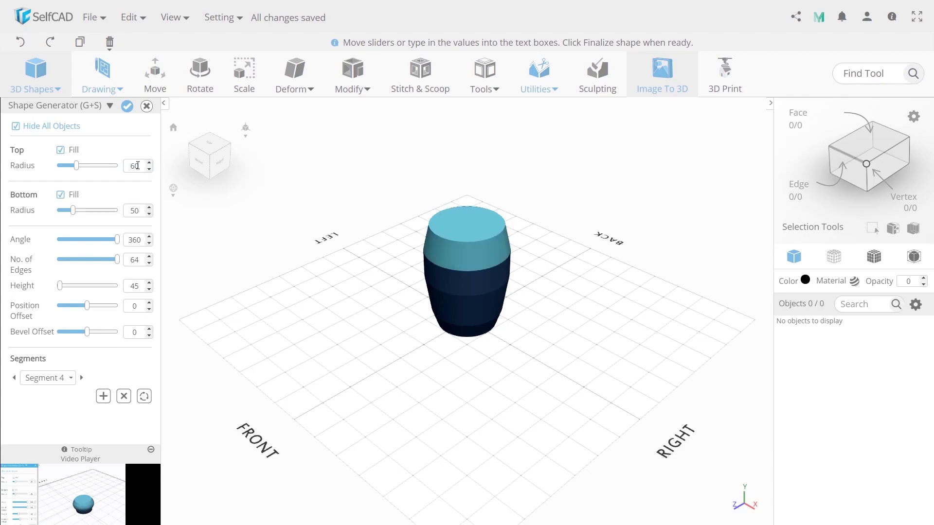
click(103, 392)
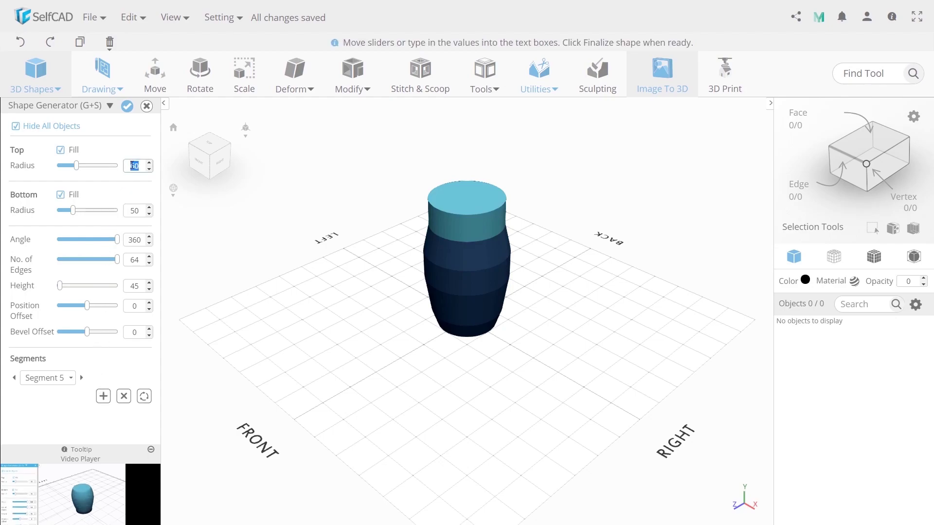
text(50)
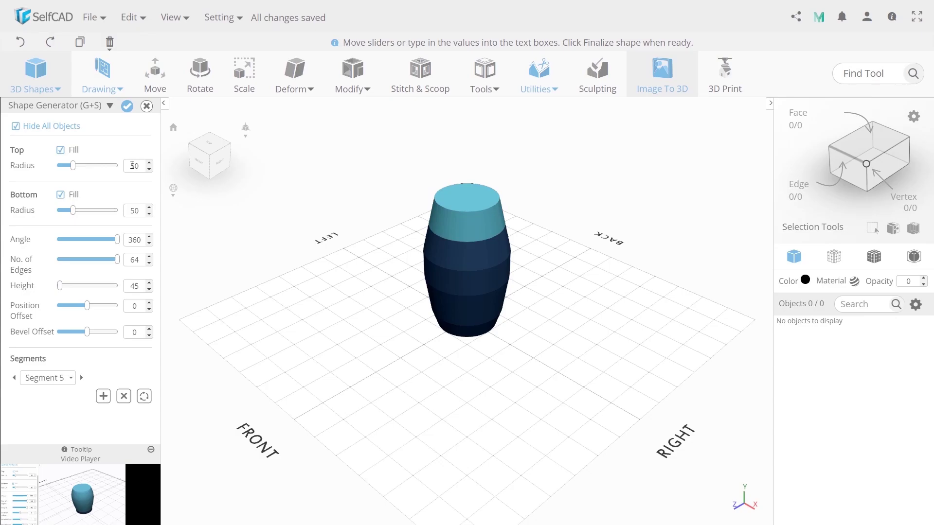
click(103, 396)
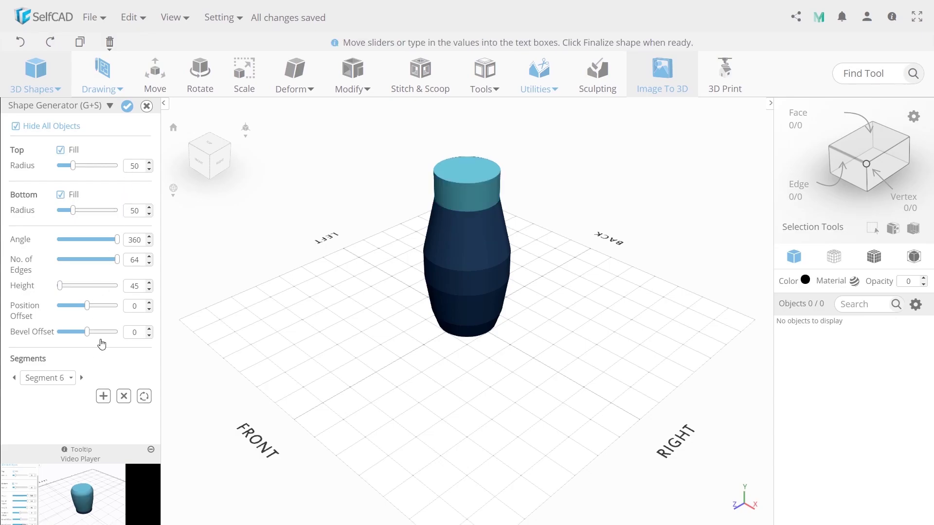
click(132, 168)
text(45)
key(Return)
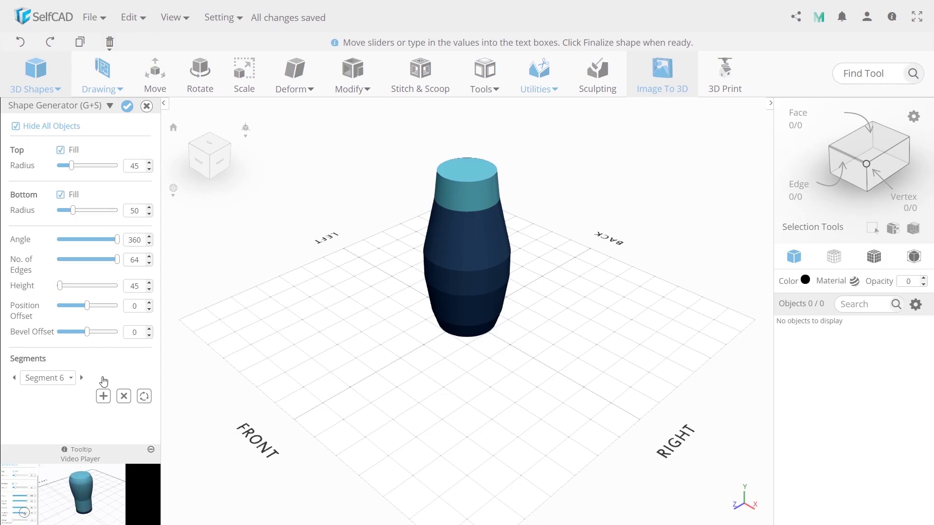
Step: Add two more segments, flaring the top radius back to 50 with height 15, then a ninth segment
click(103, 396)
click(103, 396)
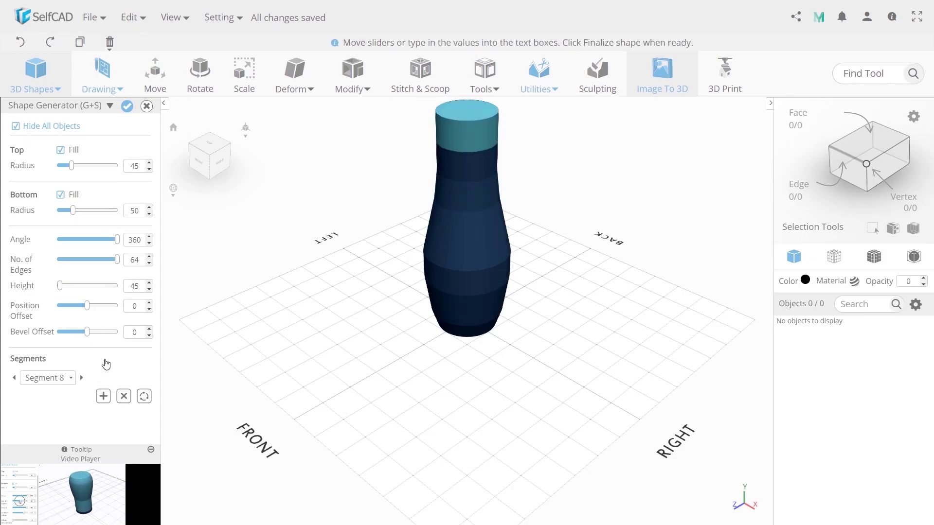
double_click(134, 166)
text(50)
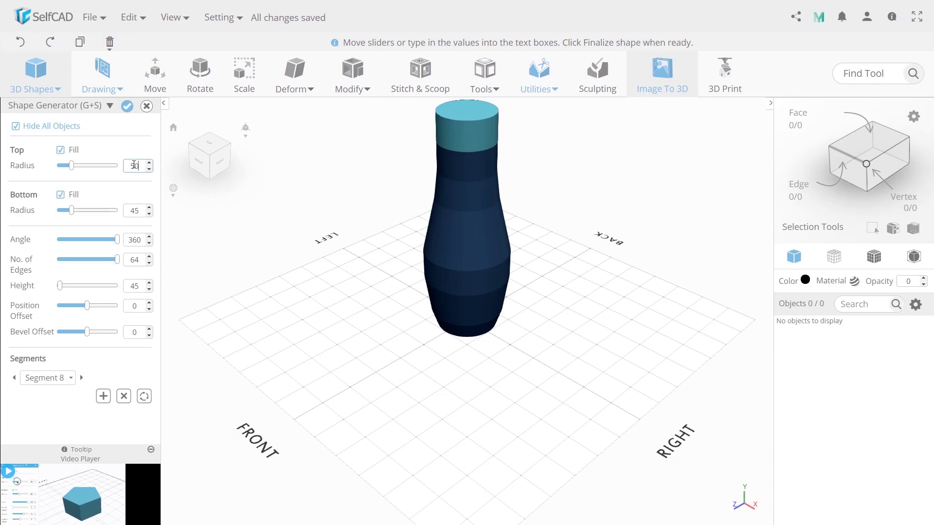
double_click(133, 287)
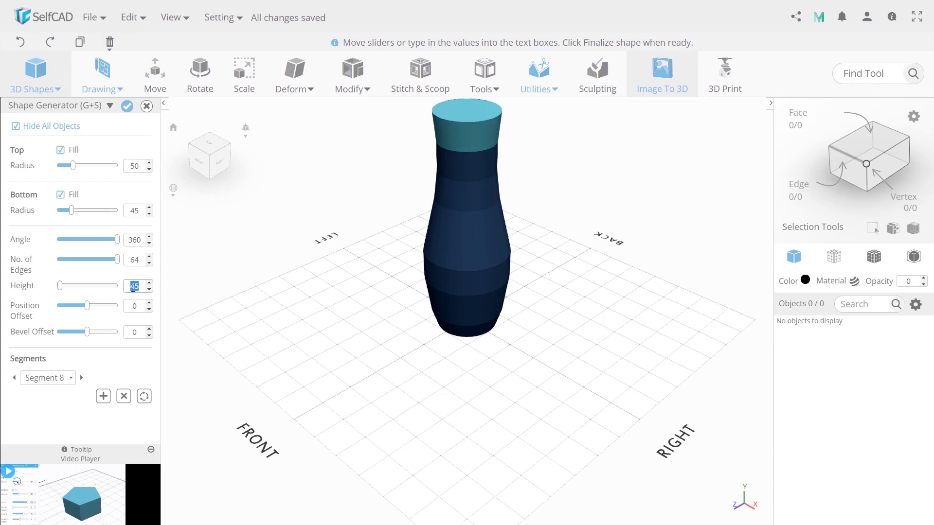
text(15)
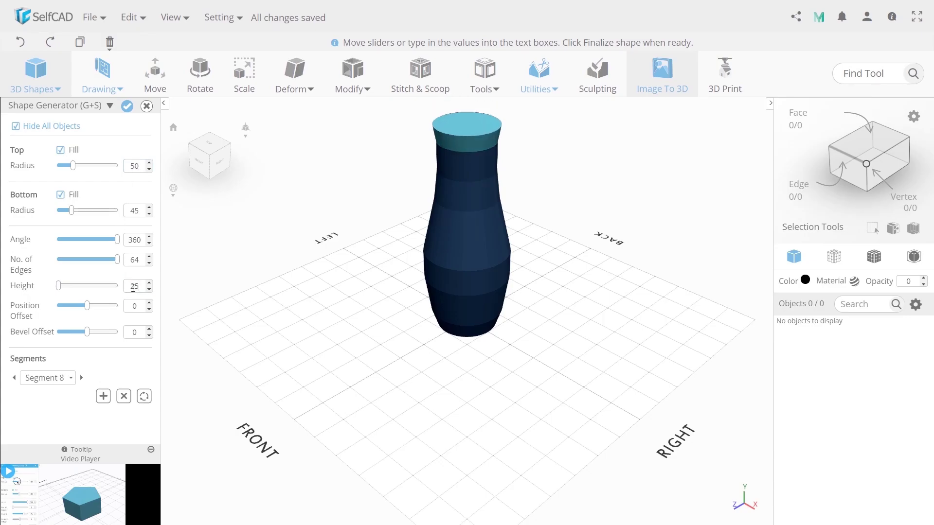
click(99, 401)
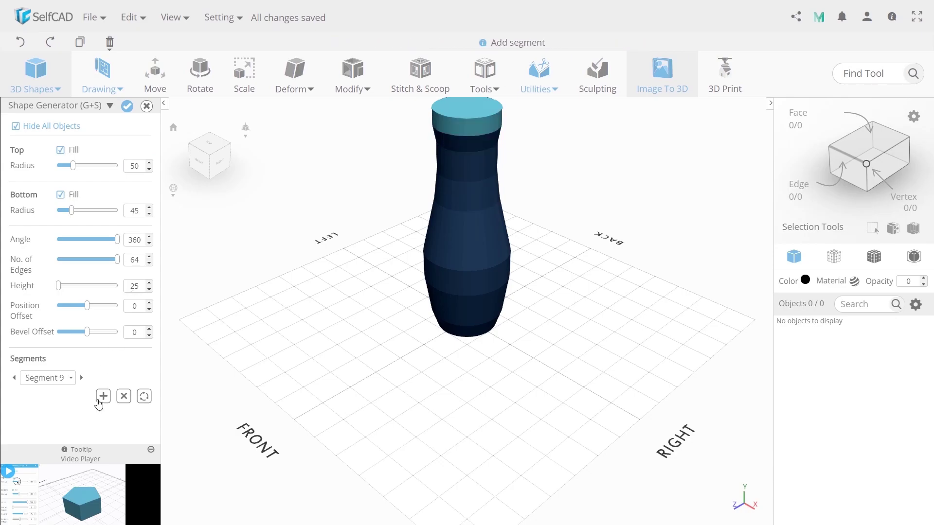
Step: Finalize the segments into the single mesh Mesh2, deselect it, and view it orthographically from the top
click(128, 107)
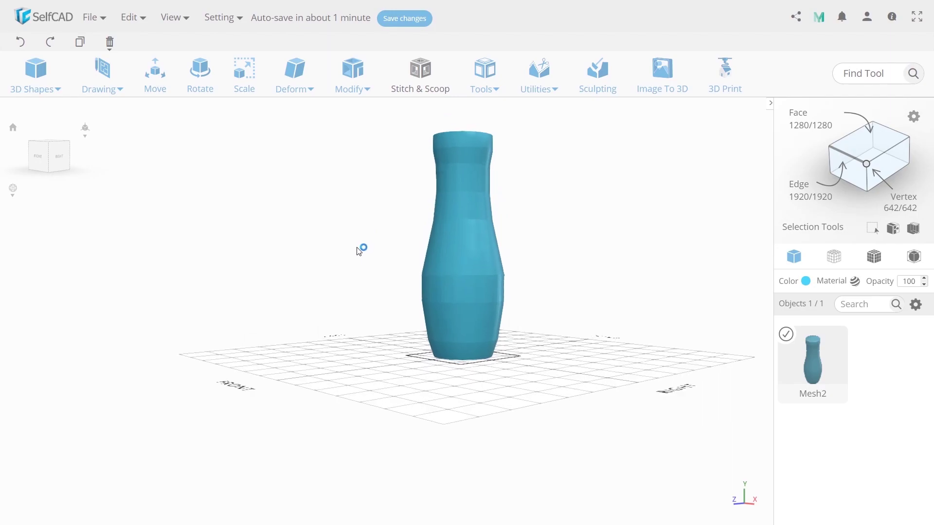
drag(358, 251, 366, 300)
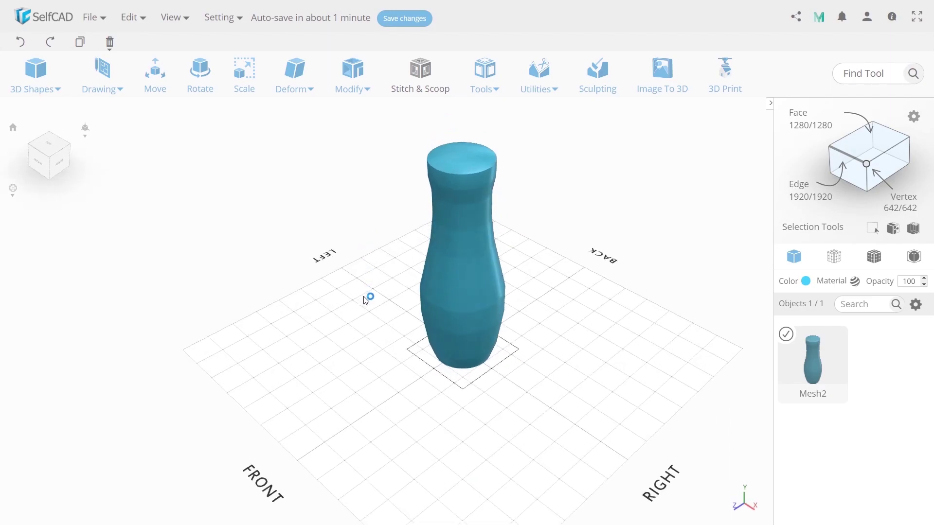
click(342, 315)
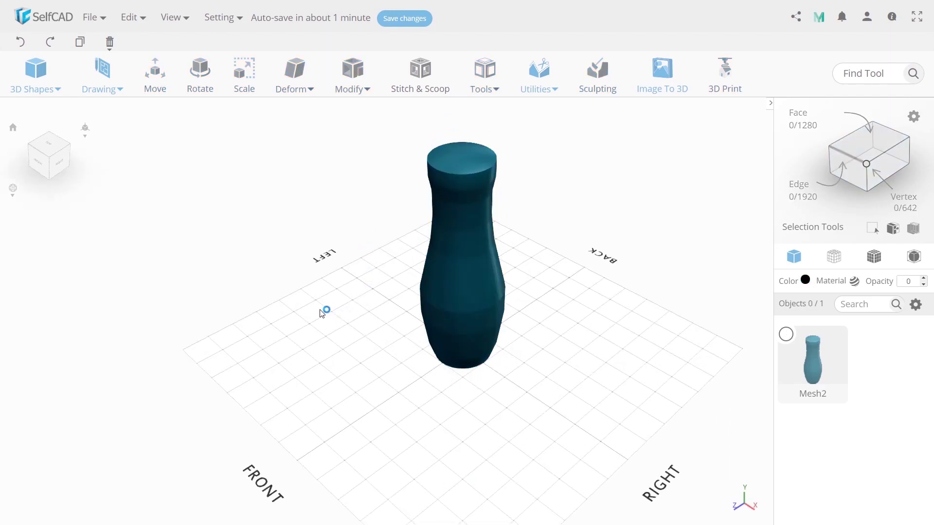
click(62, 152)
click(85, 127)
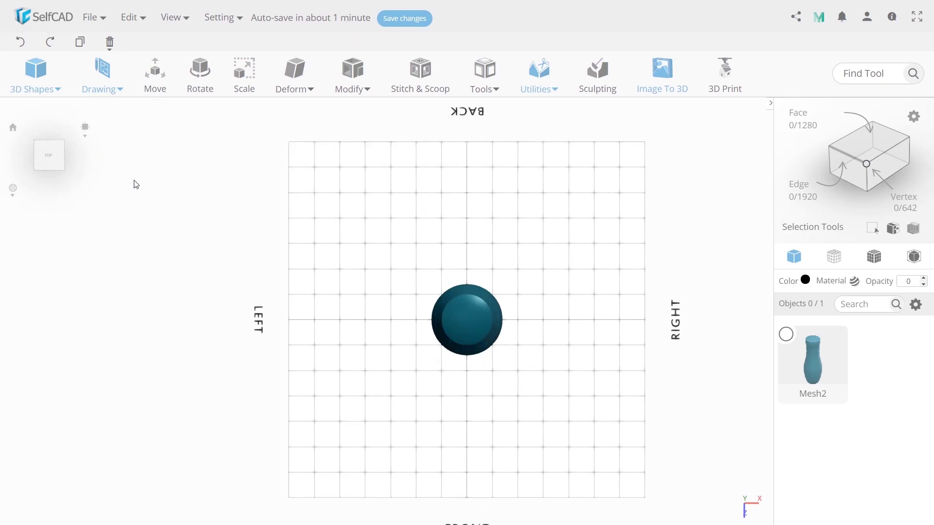
Step: Start a free-hand Spline sketch with Minimum Step Size precision snapping enabled
mouse_move(115, 91)
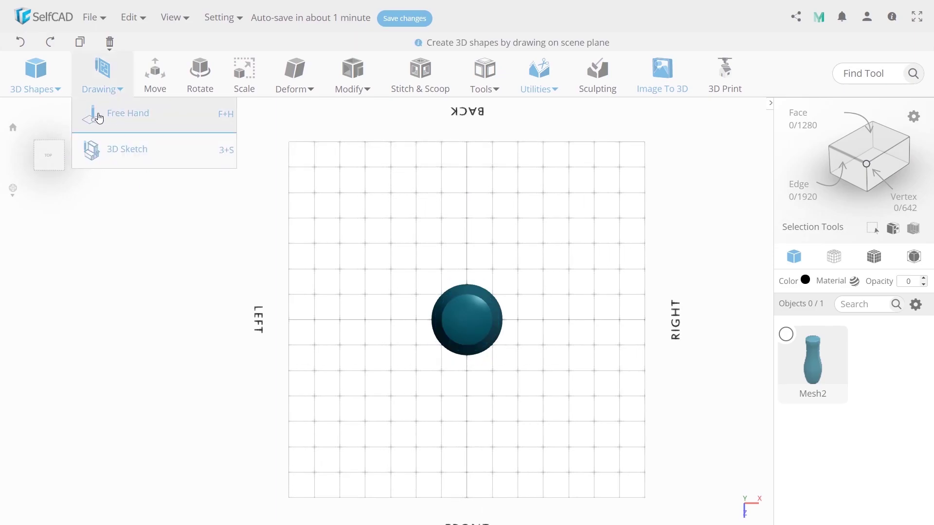
click(98, 116)
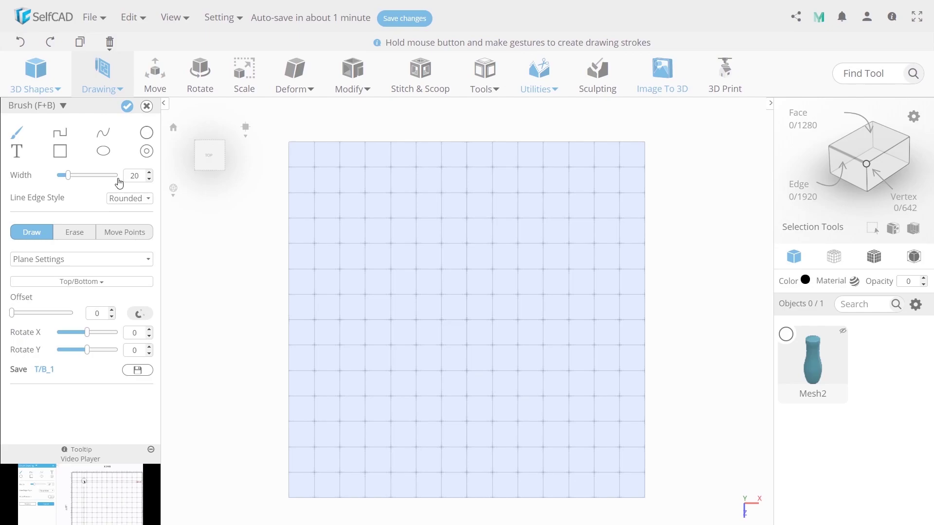
click(103, 132)
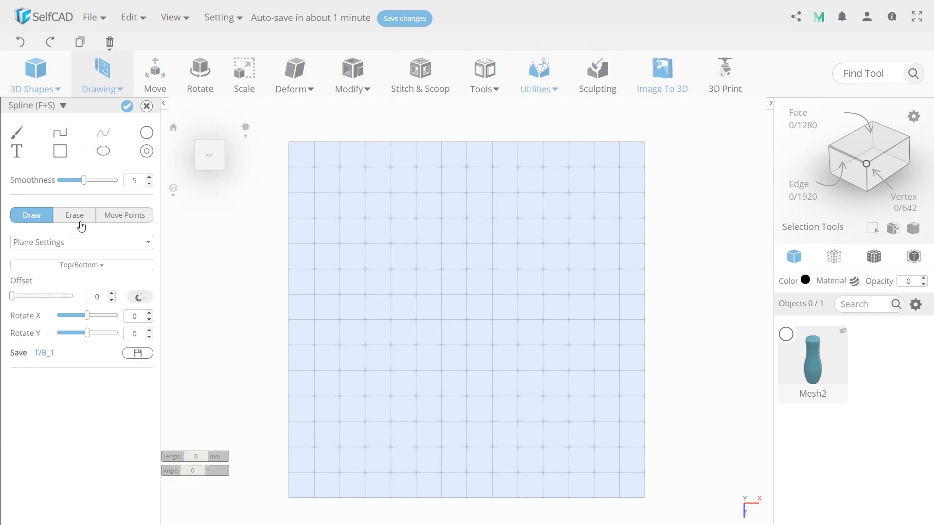
click(75, 247)
click(61, 287)
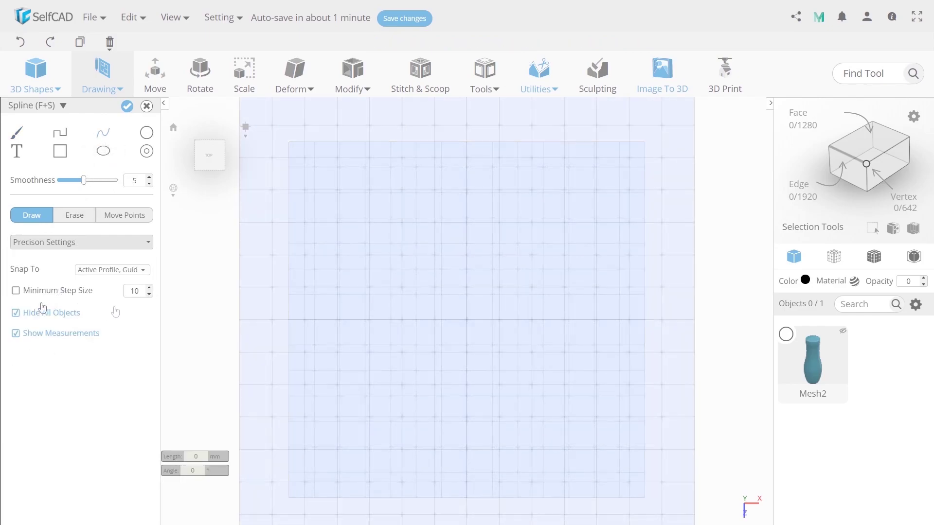
click(16, 291)
Step: Draw a closed pointed-oval leaf outline and turn it into the solid drawing_1
click(415, 352)
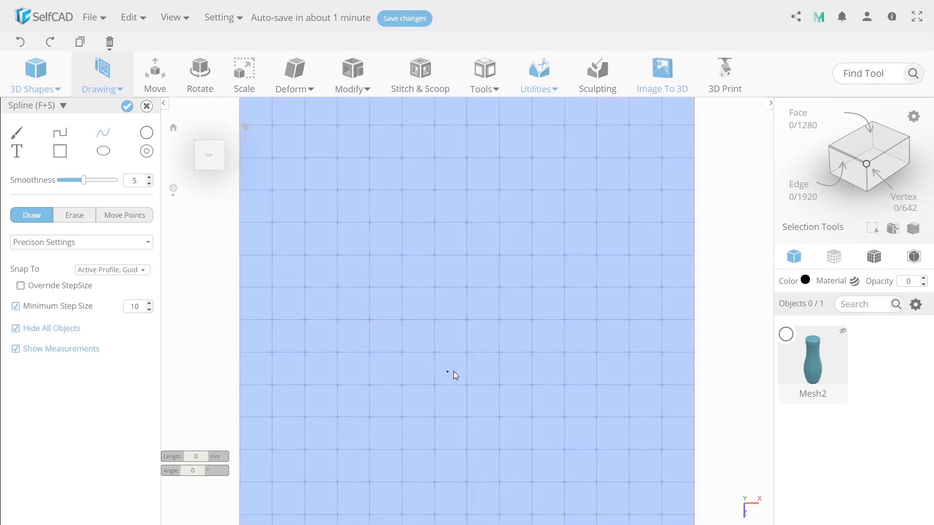
click(434, 320)
click(466, 255)
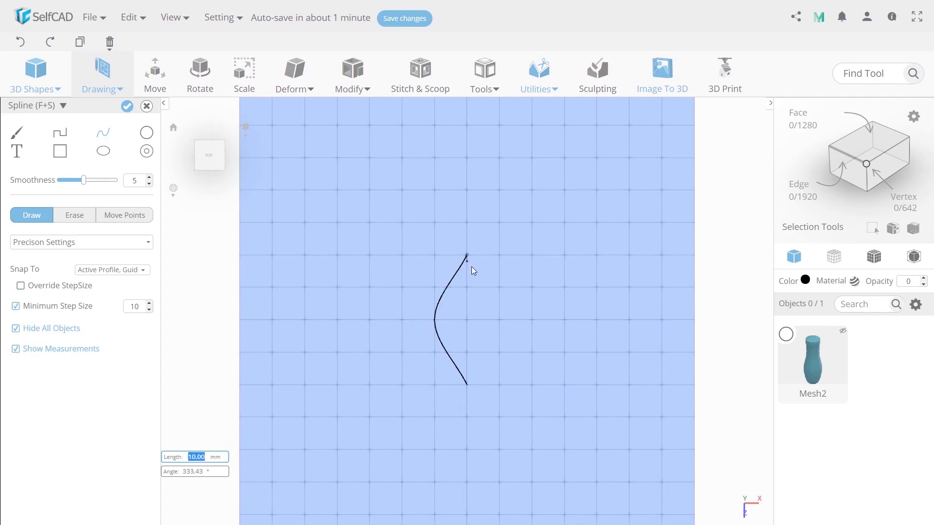
click(499, 321)
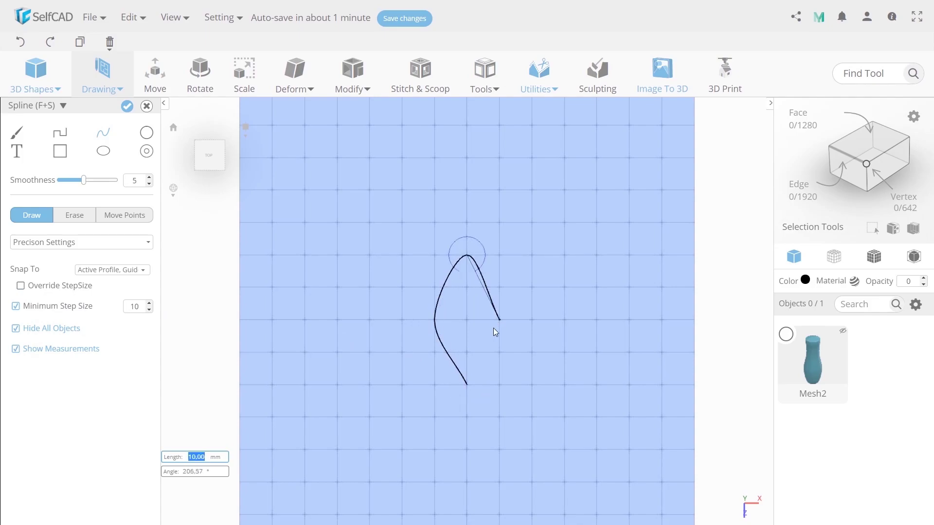
click(468, 385)
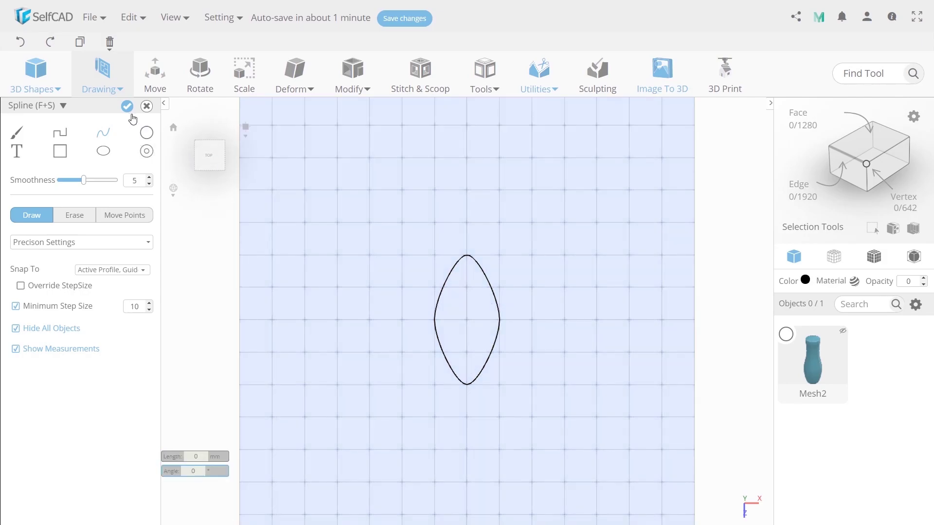
click(127, 106)
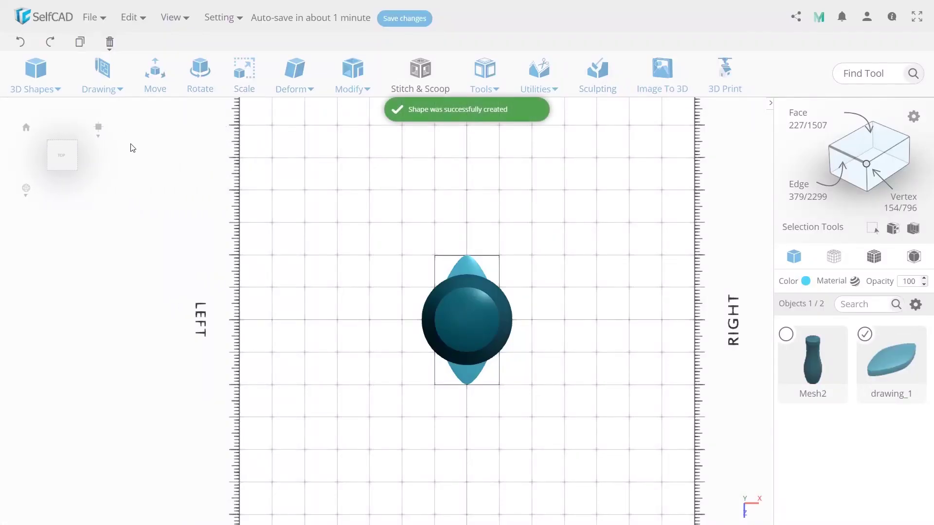
Step: Rotate drawing_1 by -90 on X to stand it upright and raise it to Z 118.3 beside the vase
click(85, 147)
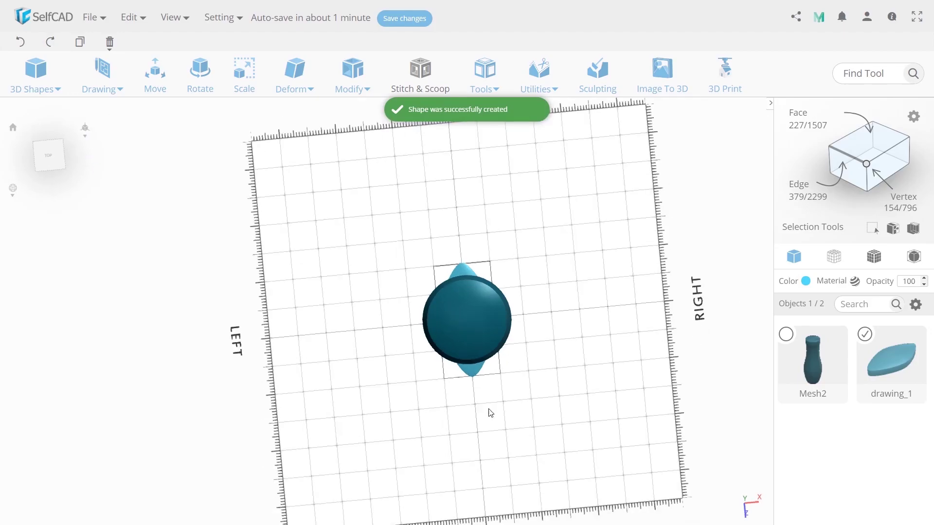
drag(489, 411, 565, 343)
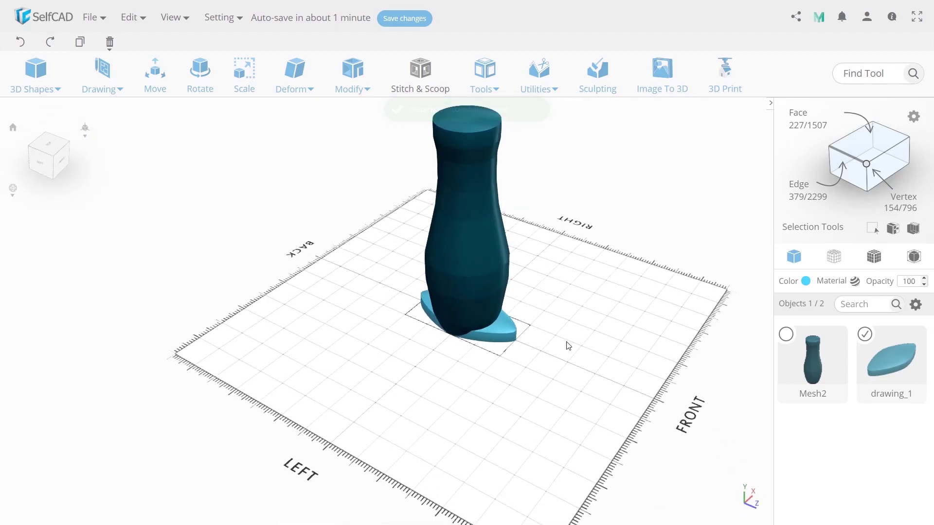
click(199, 80)
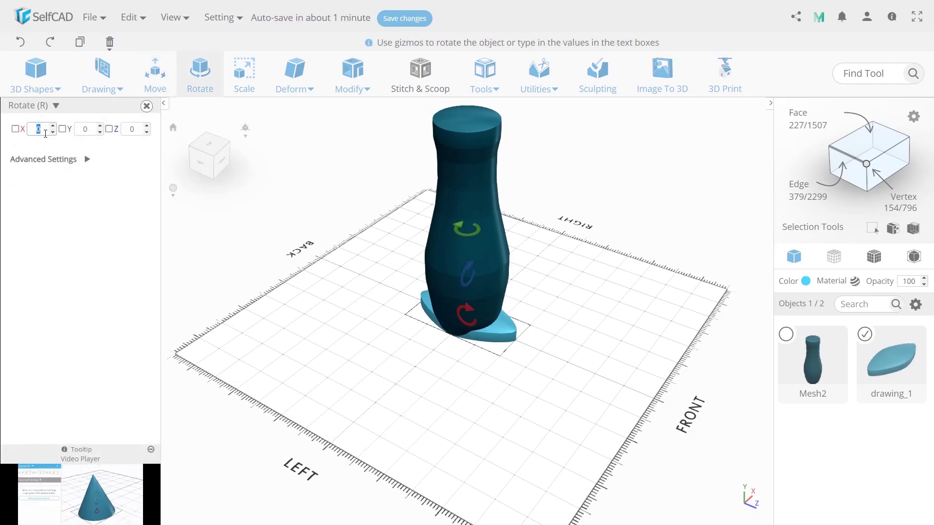
key(Return)
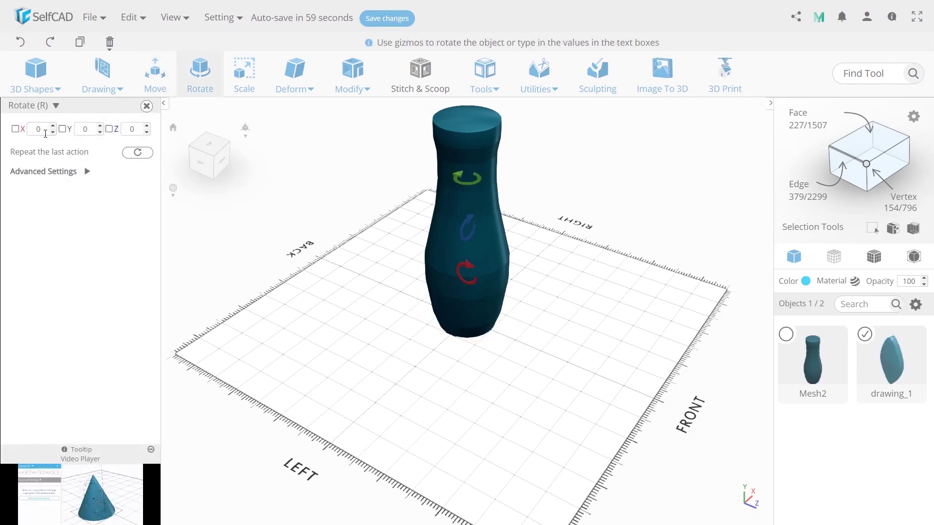
click(155, 82)
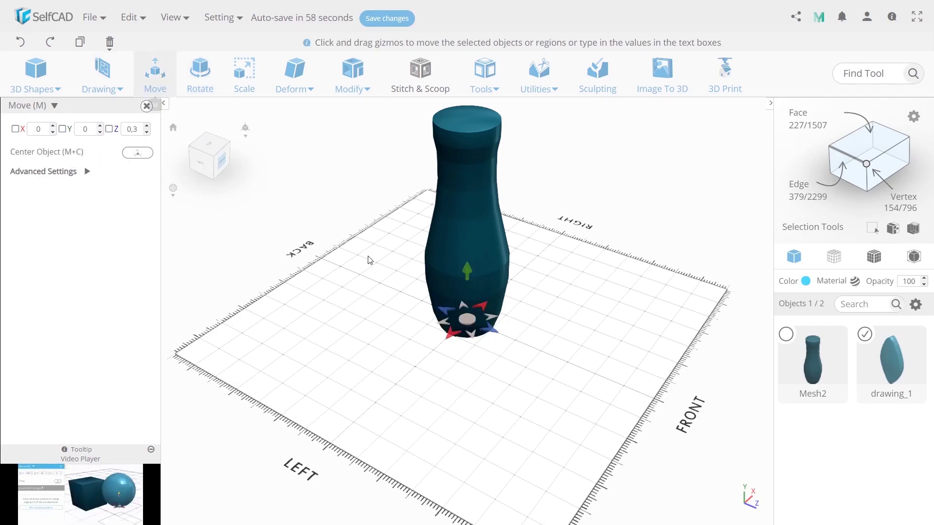
drag(492, 331, 553, 357)
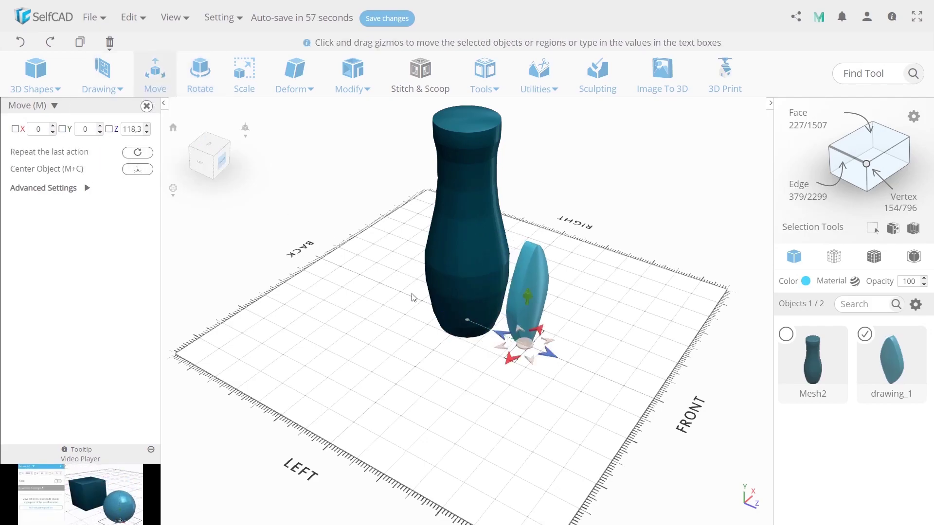
Step: Scale drawing_1 proportionally to X 55 with Keep Proportion enabled
click(244, 92)
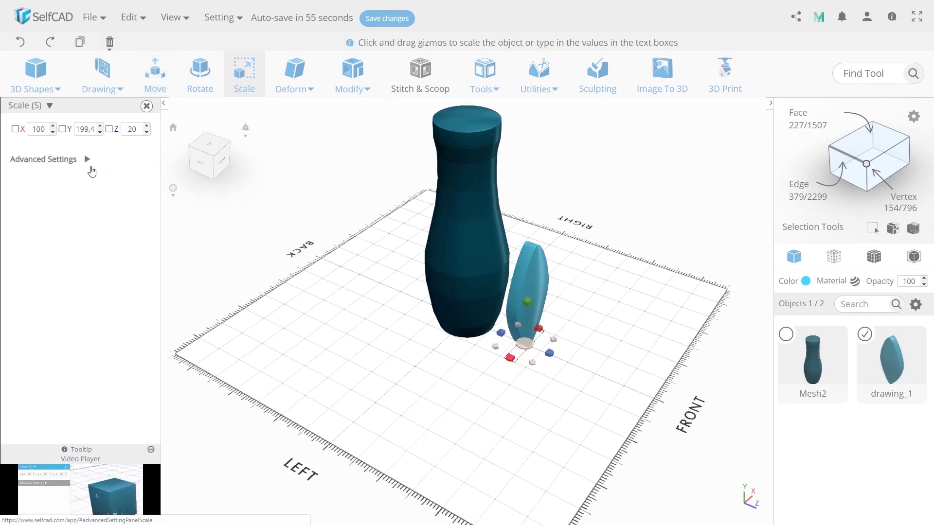
click(87, 165)
click(130, 200)
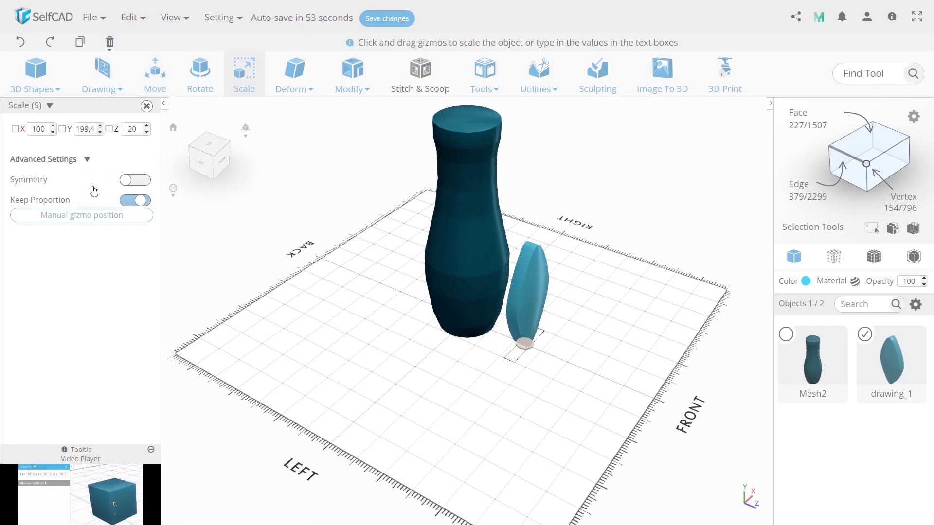
double_click(40, 128)
text(55)
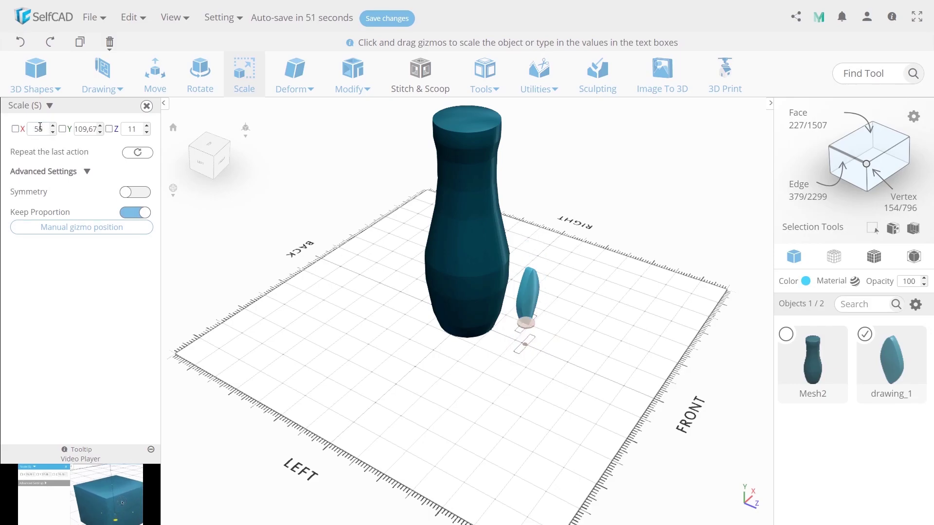
key(Return)
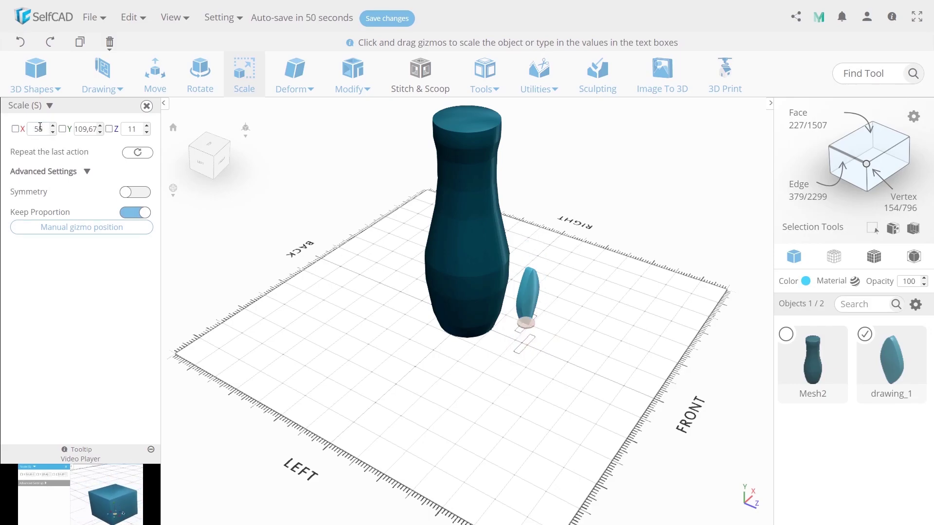
Step: Turn off Keep Proportion and set the leaf's Z scale to 25
click(133, 216)
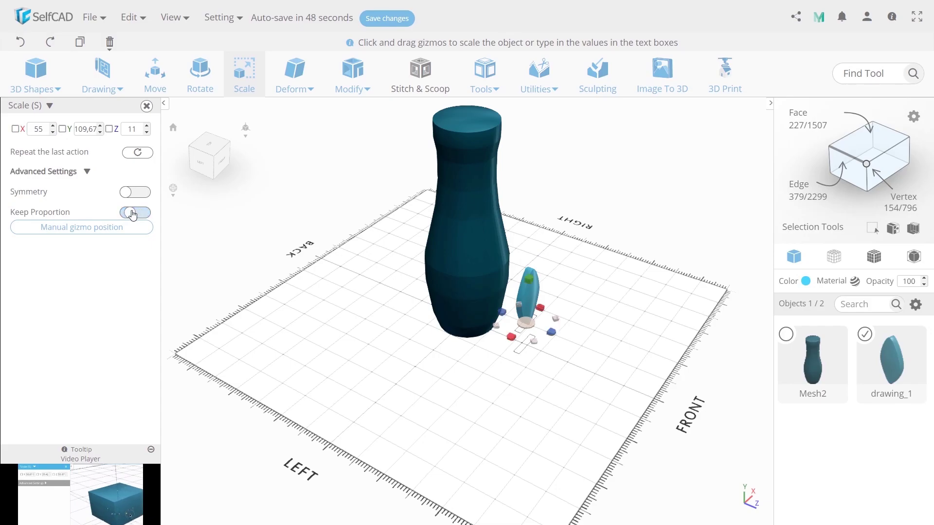
double_click(136, 126)
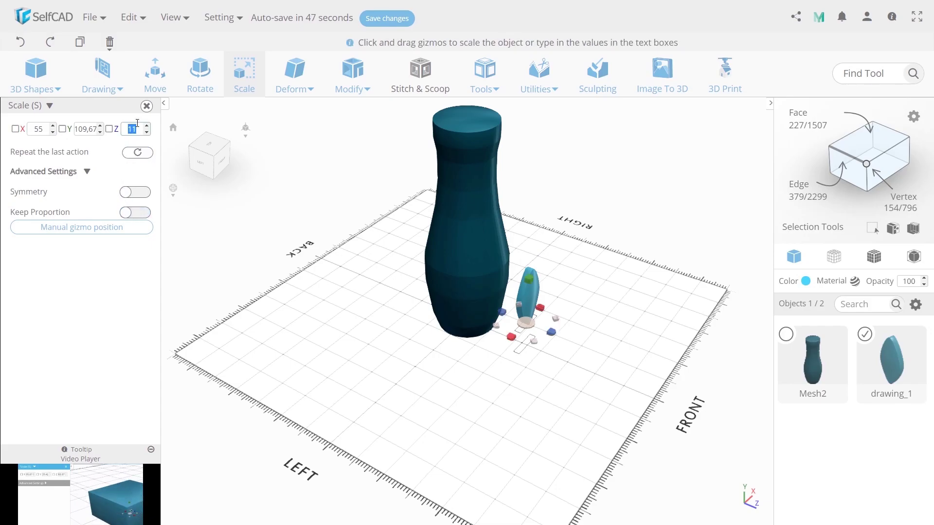
text(25)
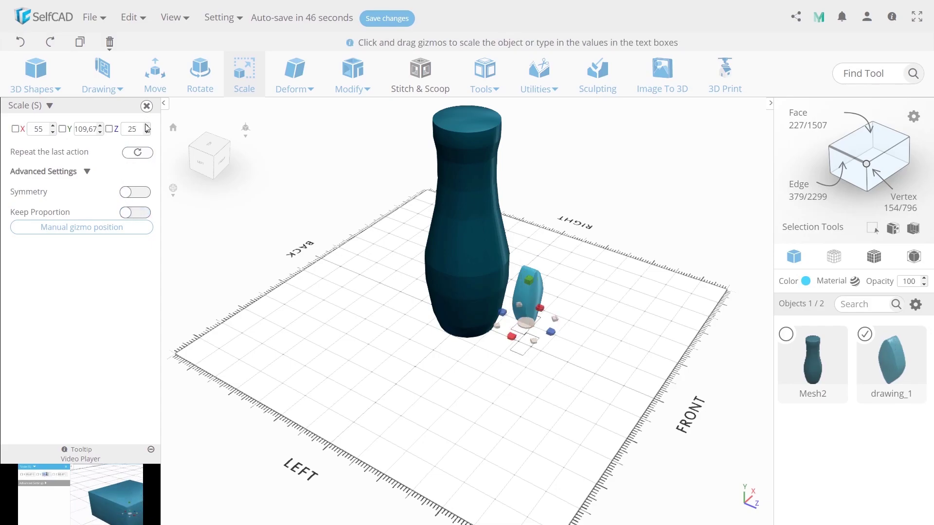
scroll(566, 287, up, 5)
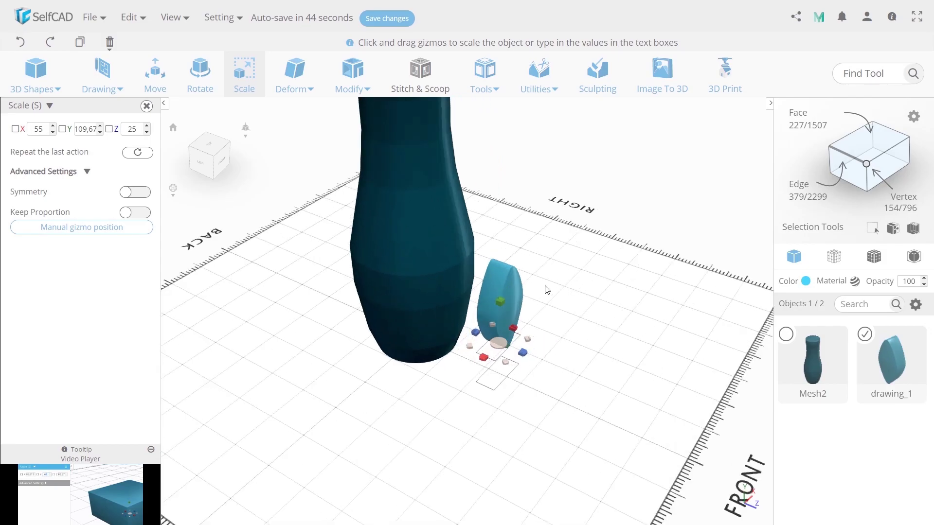
right_drag(546, 290, 550, 303)
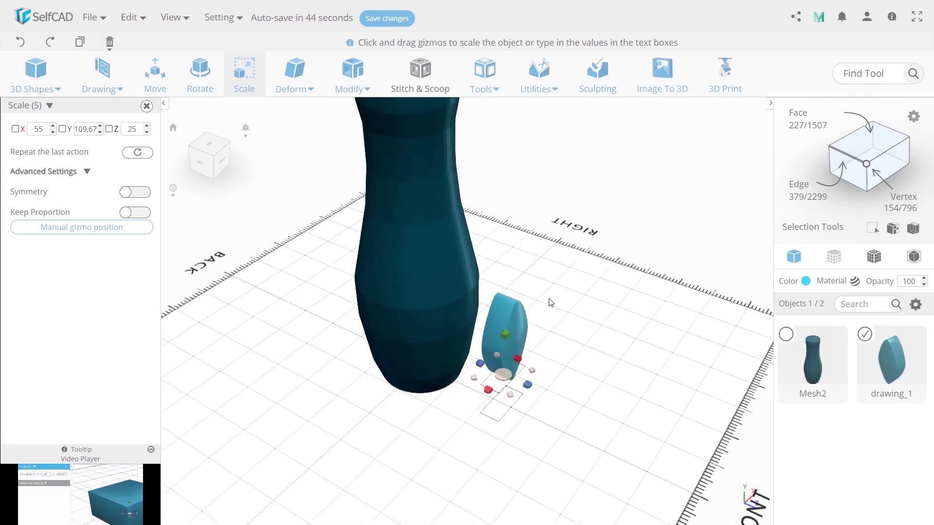
Step: Move drawing_1 to Z 60 so it rests against the vase's lower side
click(155, 73)
mouse_move(413, 389)
right_down()
mouse_move(392, 371)
mouse_move(411, 372)
right_up()
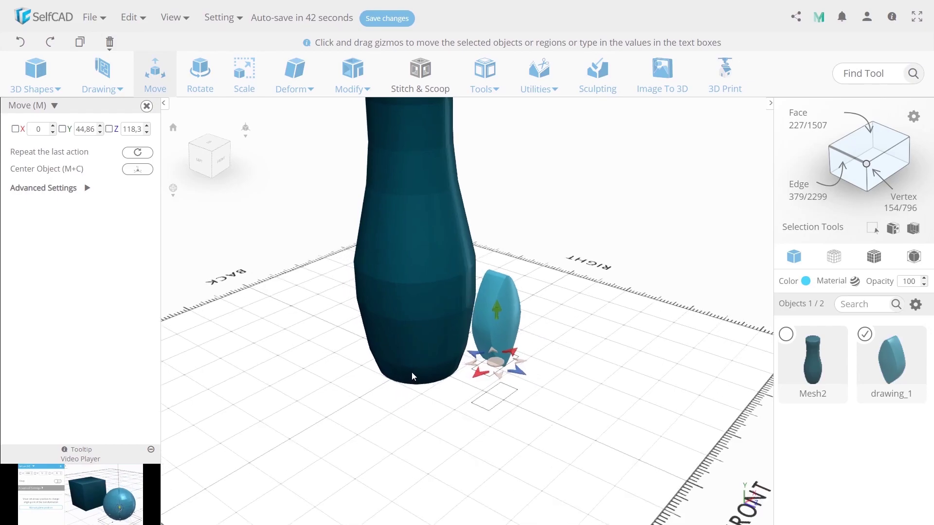
click(132, 131)
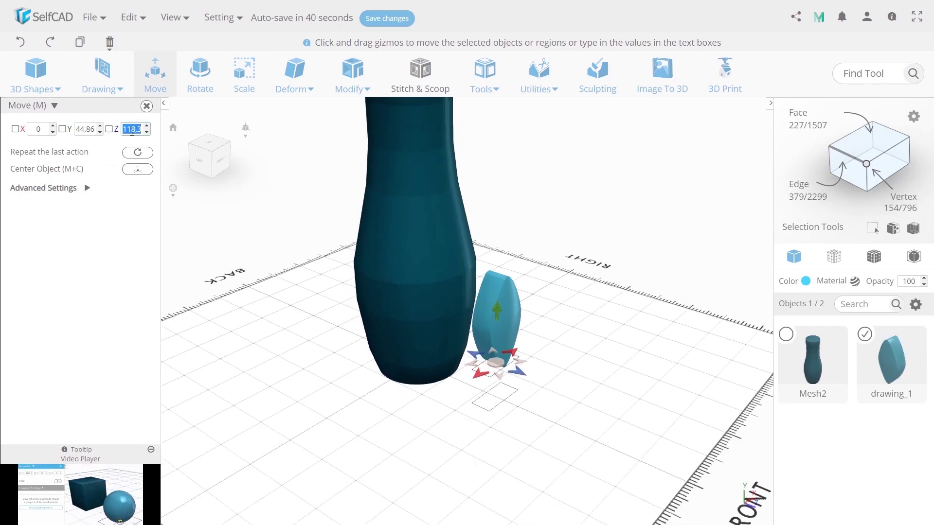
text(60)
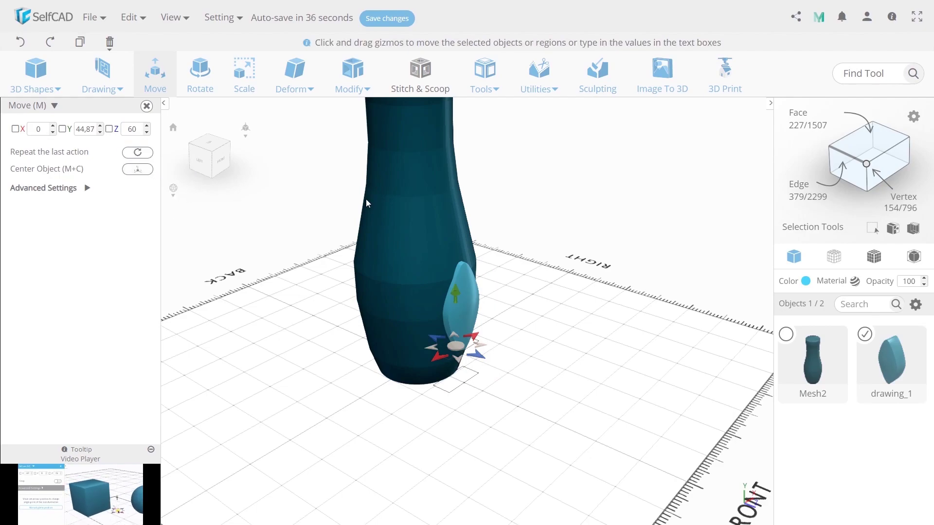
click(484, 73)
Step: Make 4 Pivot-offset copies of the leaf around the vase, then select the original leaf too
click(513, 148)
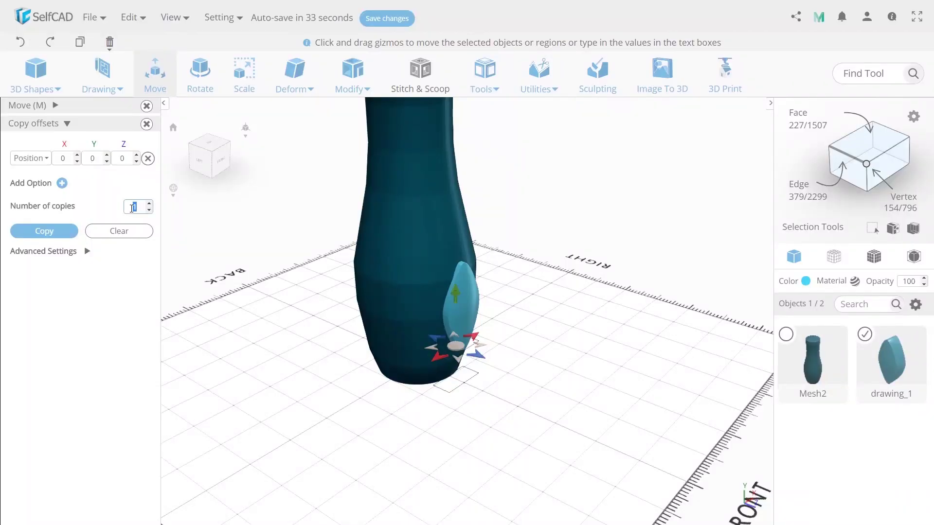
text(4)
click(28, 164)
click(23, 206)
click(42, 230)
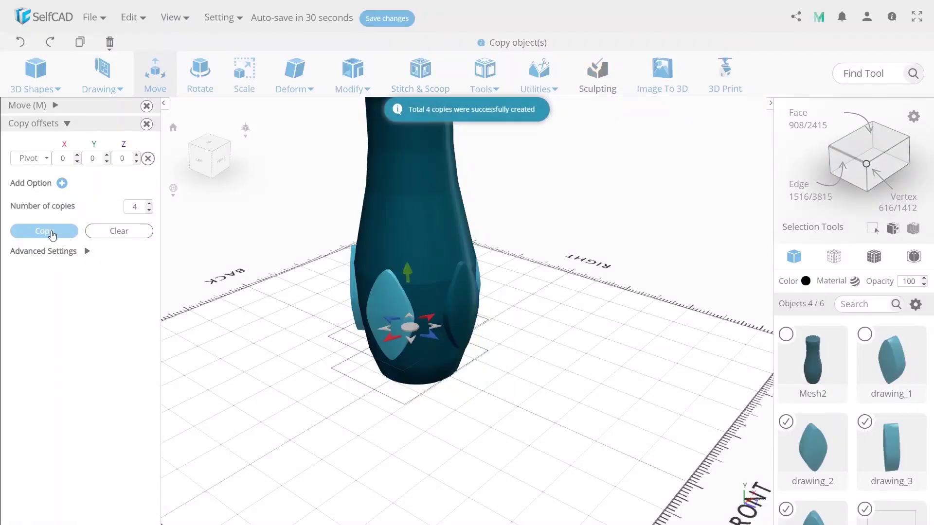
click(450, 312)
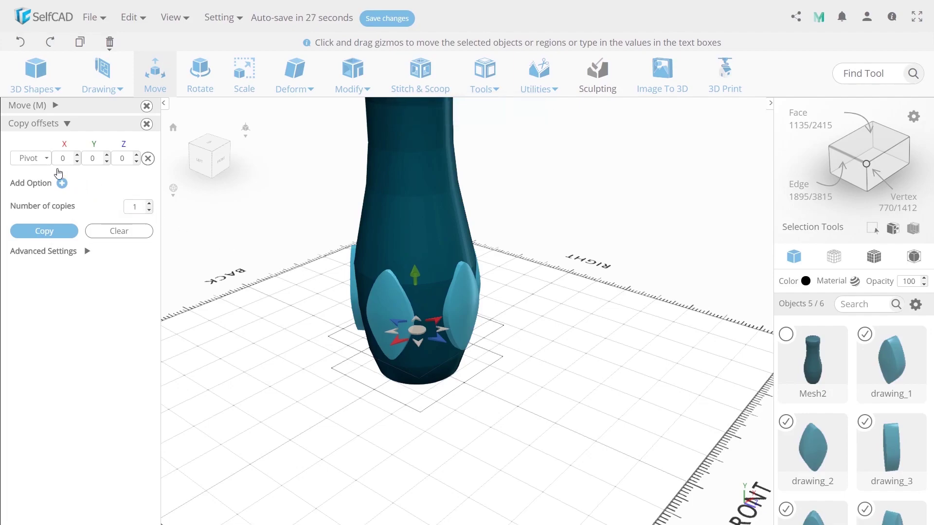
Step: Copy the leaf ring with a Position offset and lift the copies higher up the vase
click(33, 159)
click(33, 174)
click(46, 232)
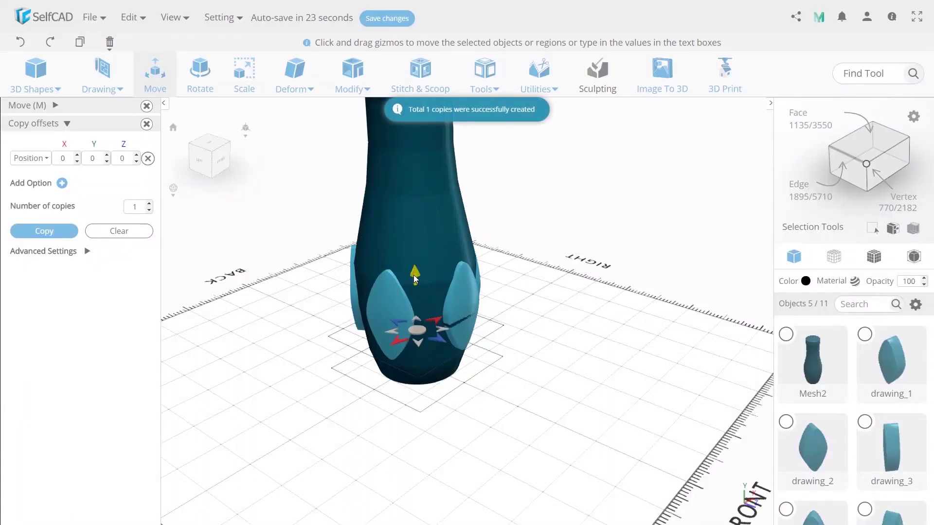
drag(414, 276, 413, 193)
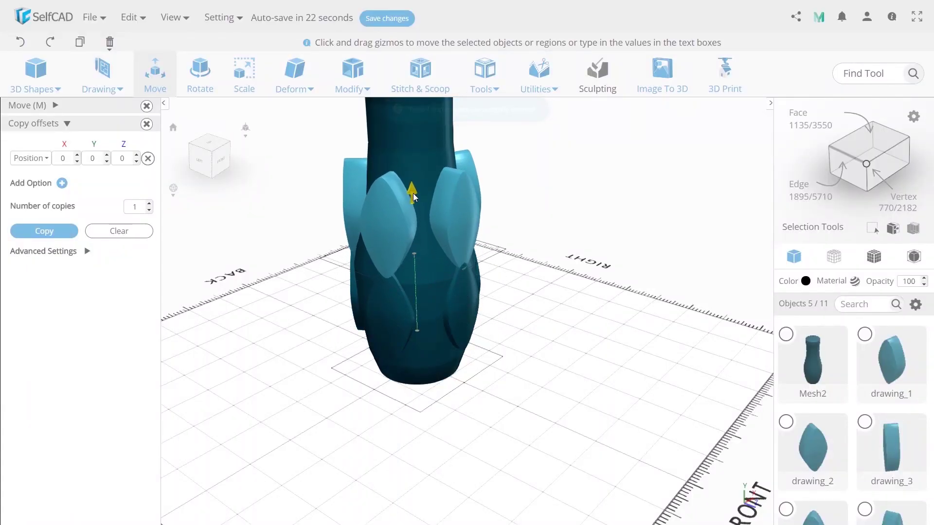
right_drag(446, 225, 462, 253)
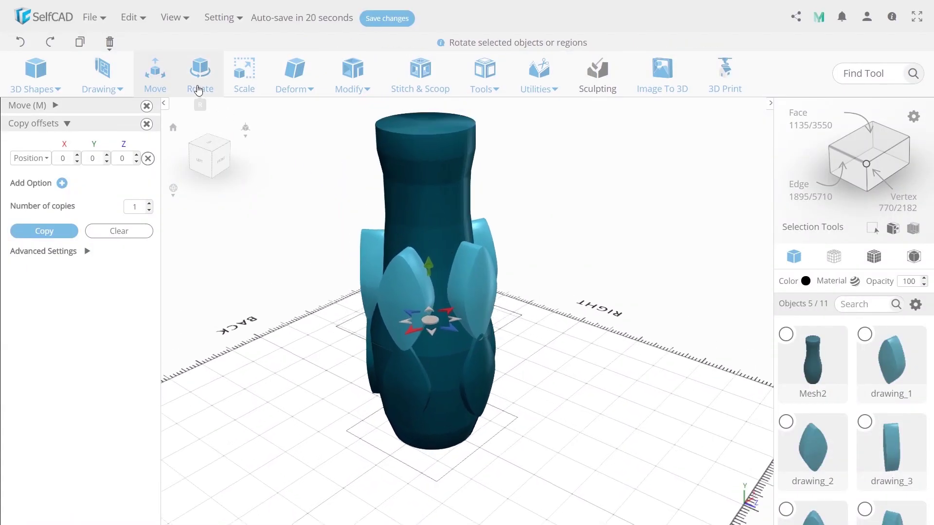
Step: Rotate the new ring between the lower leaves and taper it -32 on X and Z
click(198, 87)
drag(353, 204, 302, 277)
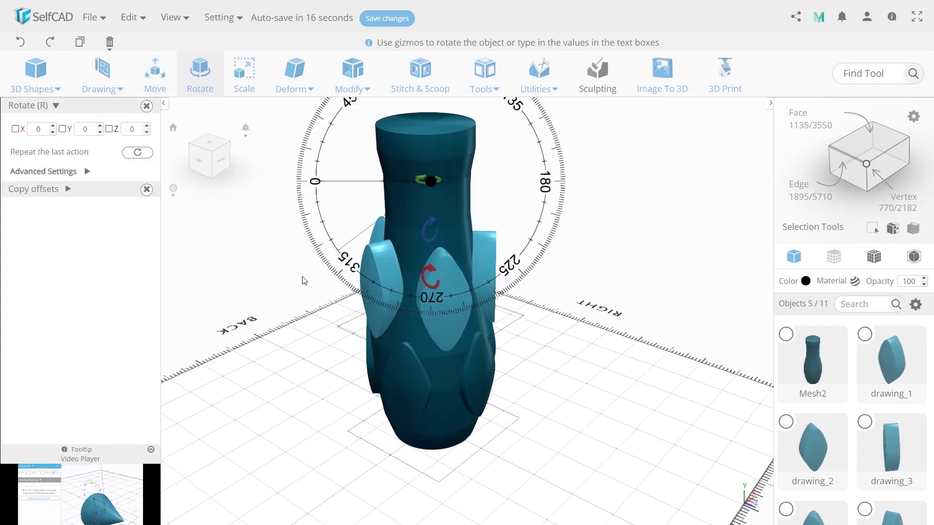
click(295, 81)
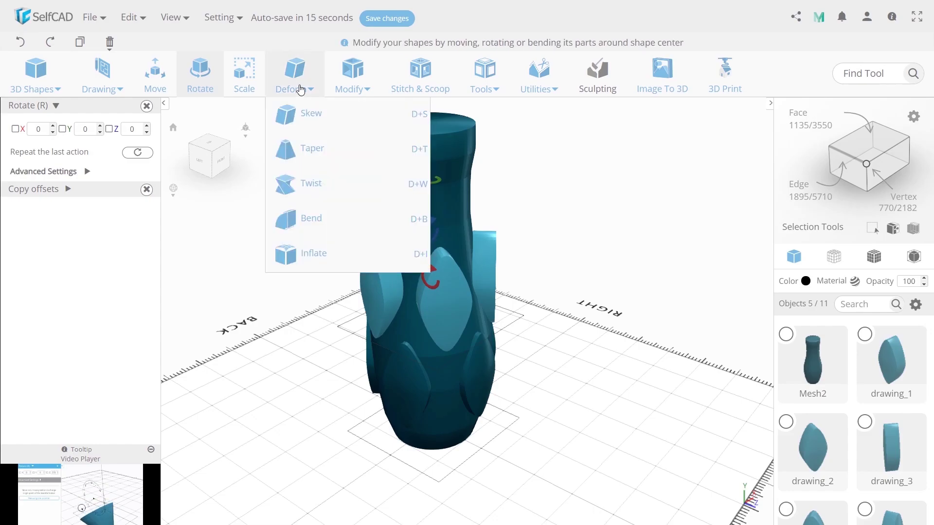
click(313, 149)
drag(431, 323, 427, 324)
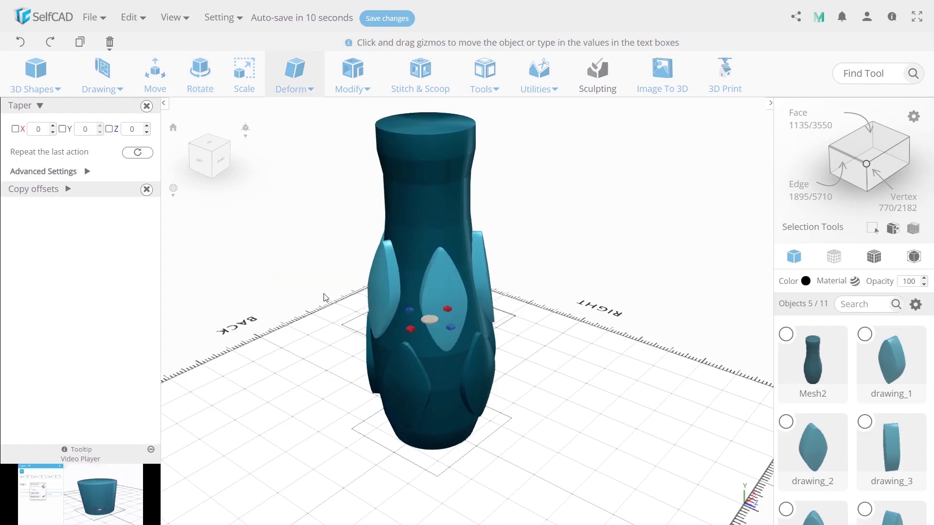
click(58, 191)
Step: Copy the leaf ring again, raise the copies further up the vase and rotate them
click(45, 231)
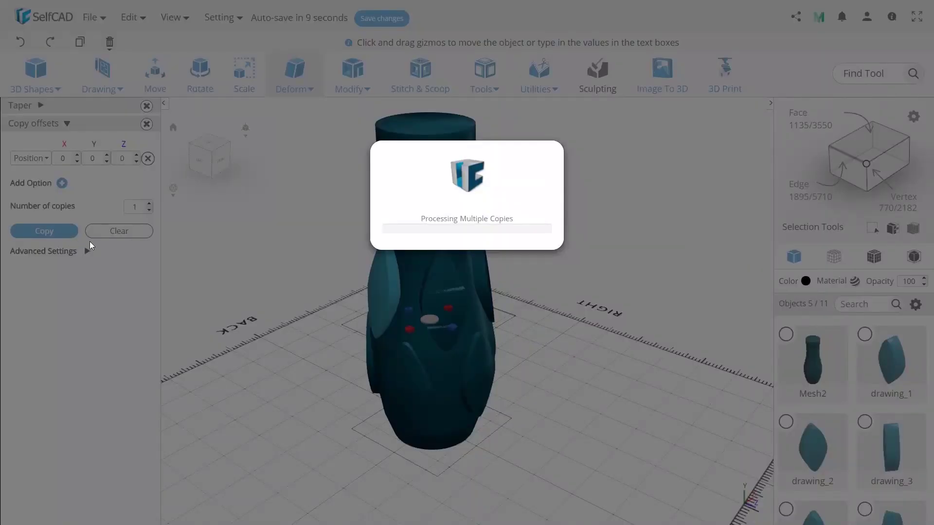
click(155, 78)
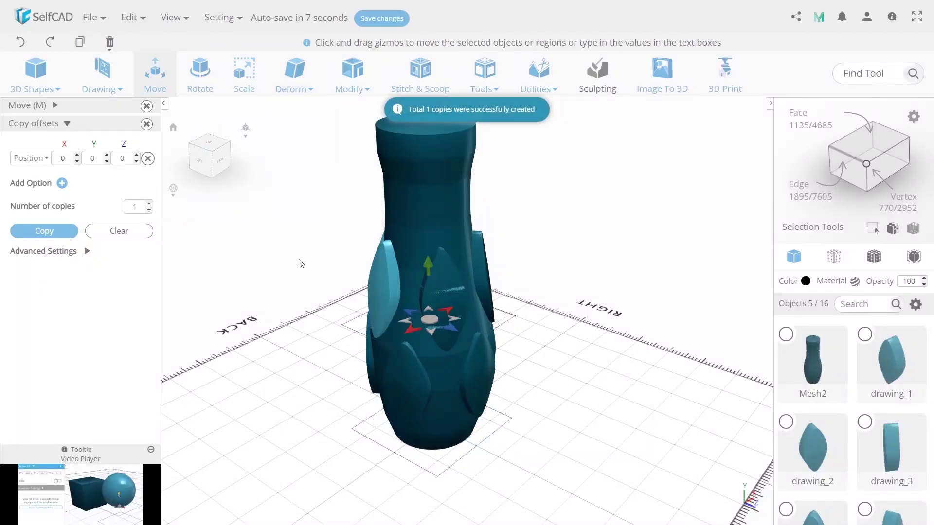
drag(298, 264, 433, 243)
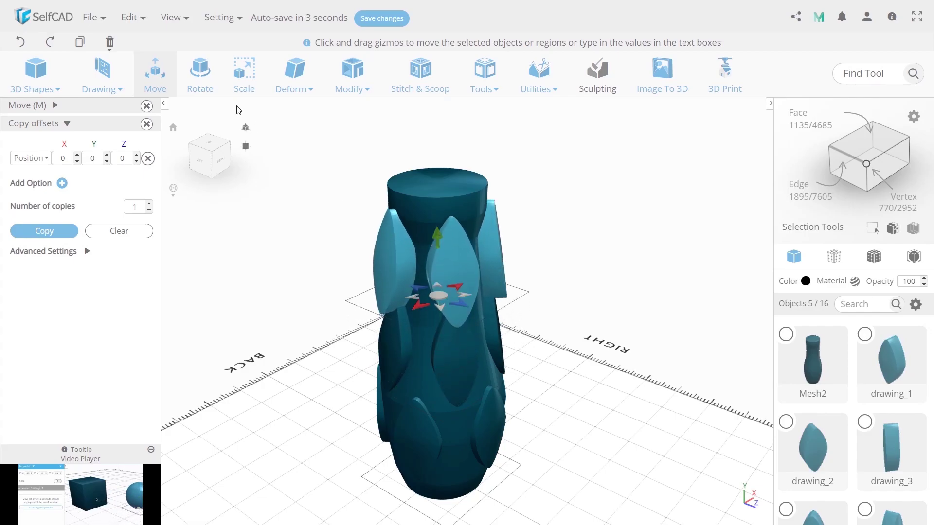
key(r)
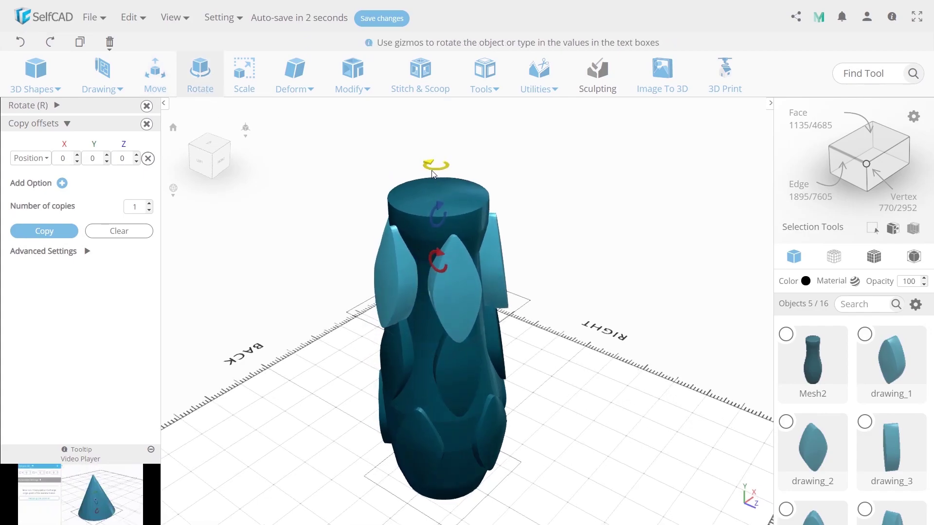
mouse_move(435, 149)
mouse_down()
mouse_move(340, 115)
mouse_move(432, 167)
mouse_up()
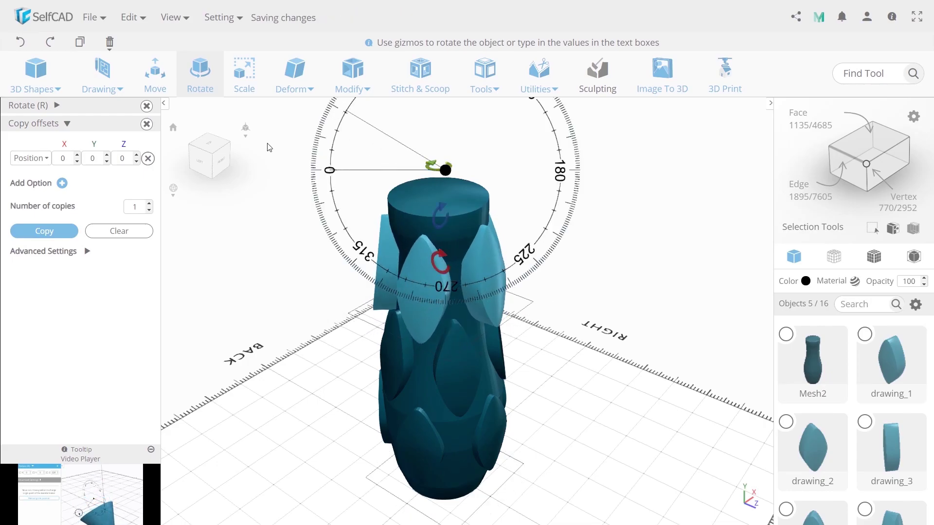
Step: Scale the third ring of leaves down and taper it to hug the vase body
click(244, 85)
drag(446, 309, 413, 308)
click(294, 87)
click(312, 148)
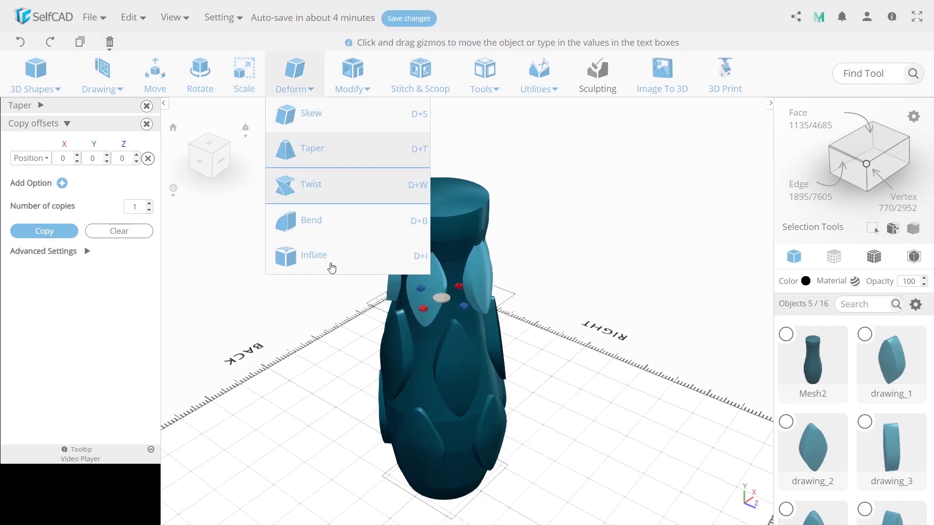
drag(450, 299, 439, 288)
Step: Copy the leaf ring, move the copies up to the vase top, and rotate them
click(54, 232)
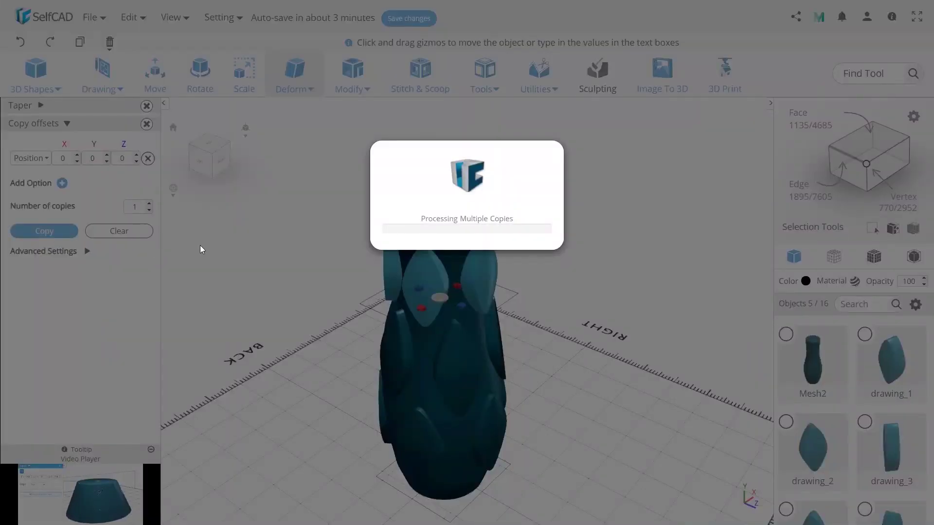
key(m)
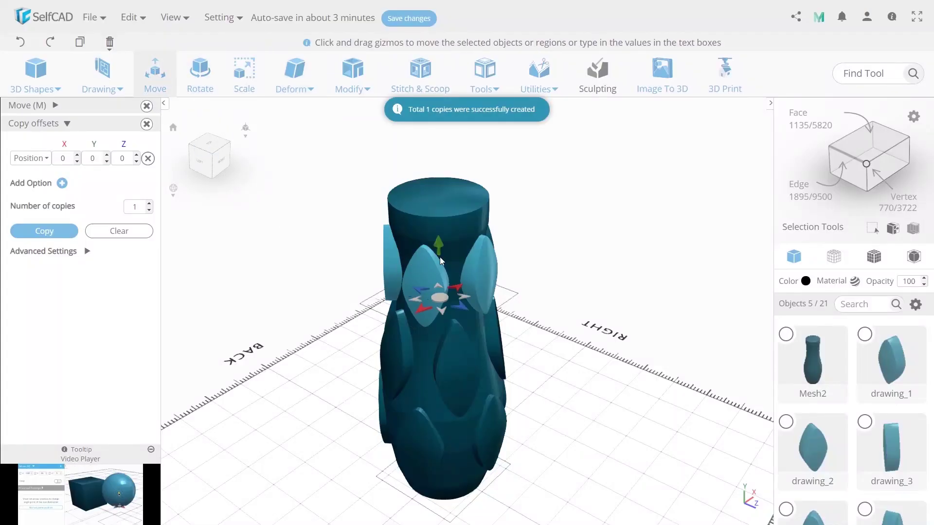
drag(439, 243, 340, 354)
click(200, 69)
Step: Taper the top leaves so they flare outward, then deselect
click(301, 85)
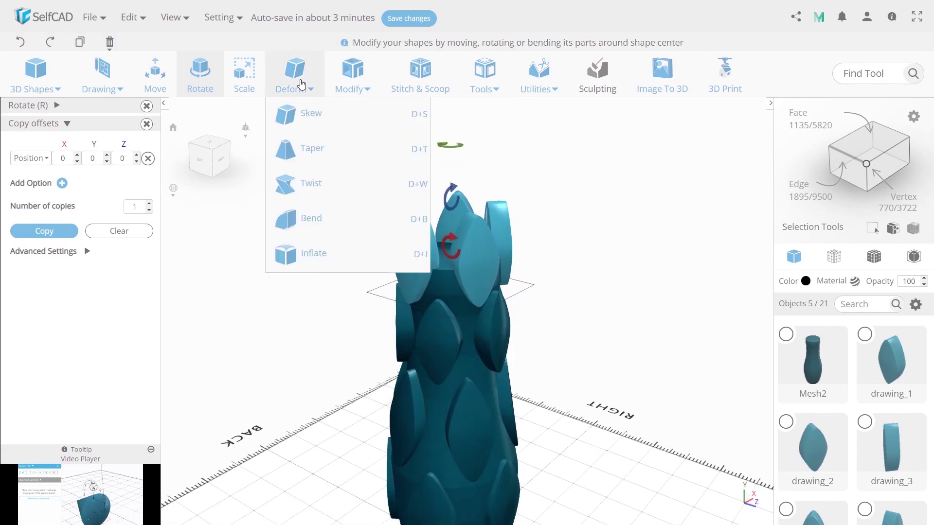
click(312, 148)
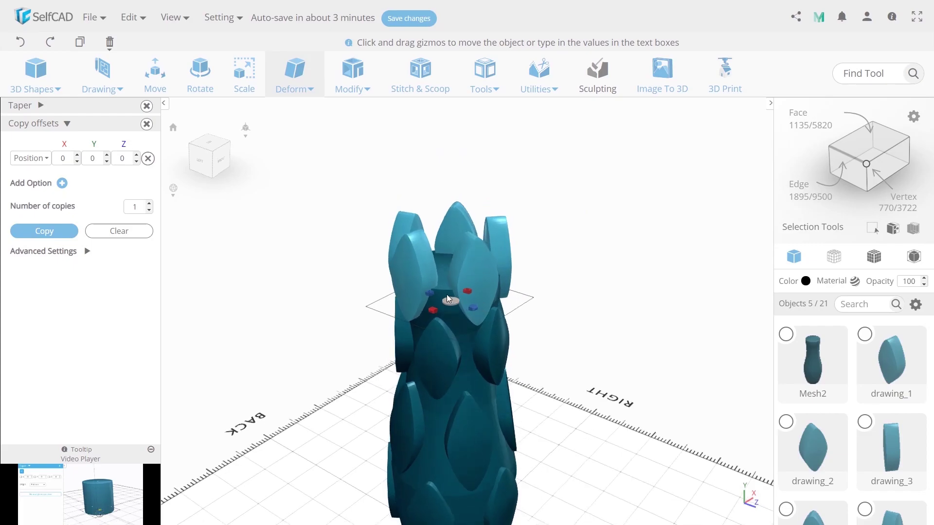
drag(449, 304, 445, 297)
key(Return)
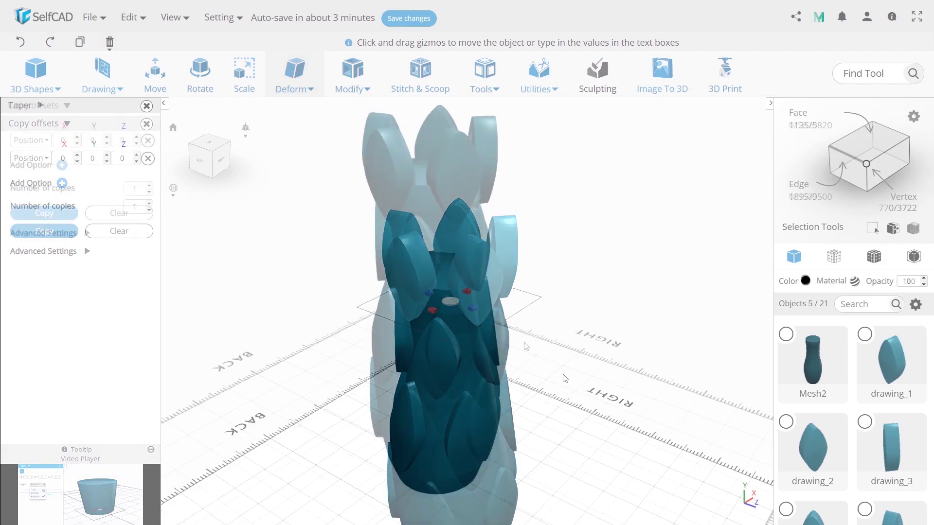
Step: Copy Mesh2 with a Position Y offset of 10 and Size offset of -60, 0, -60
click(419, 328)
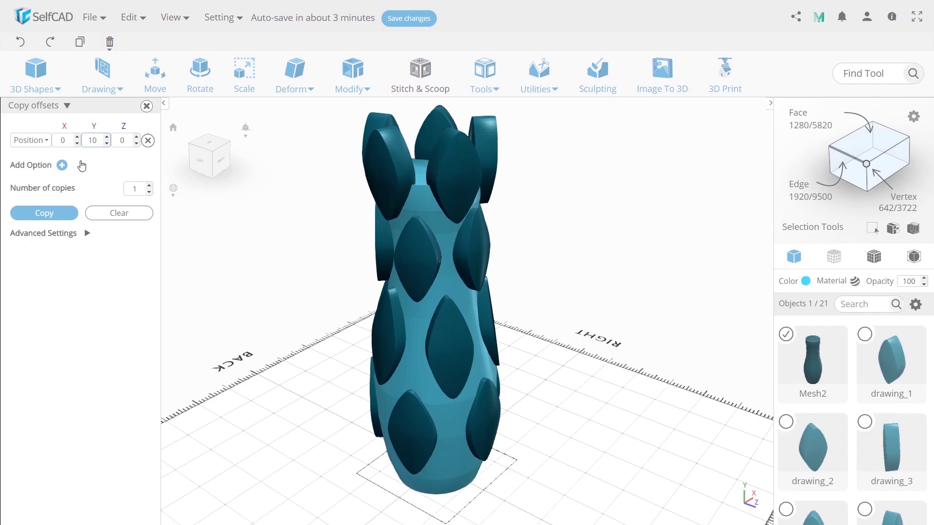
click(63, 166)
click(29, 157)
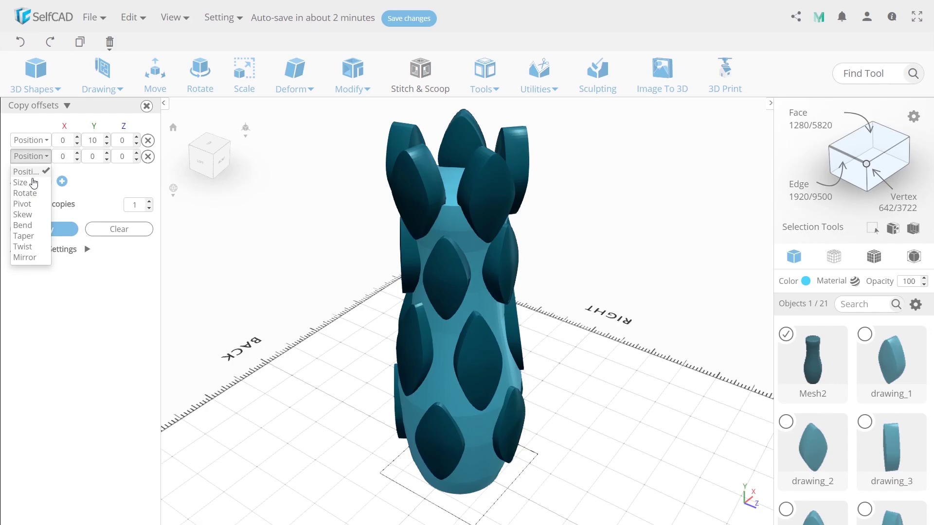
click(22, 183)
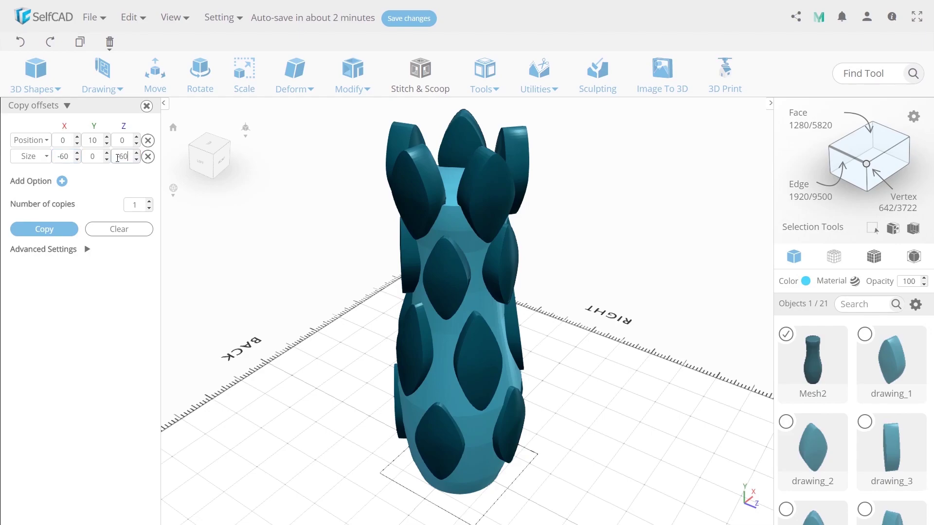
click(22, 228)
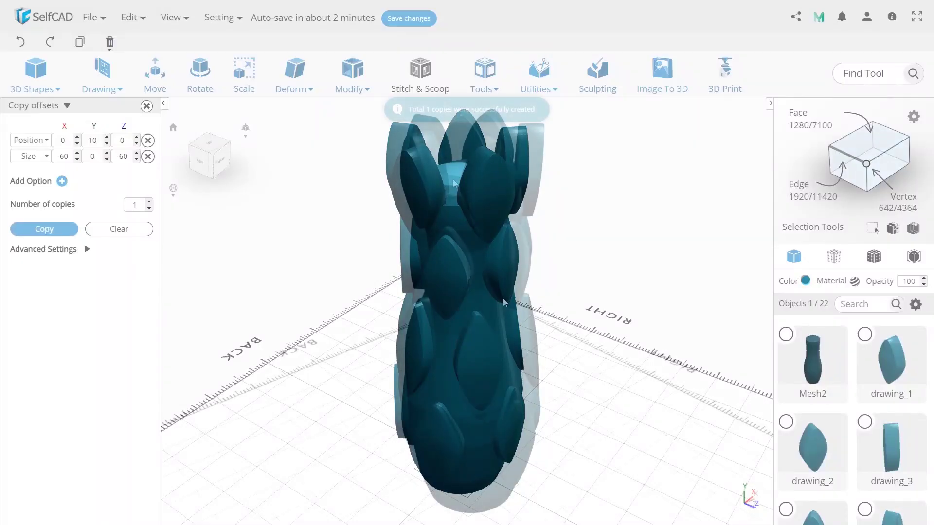
Step: Hide the Mesh2_2 vase copy and select the vase body
click(915, 304)
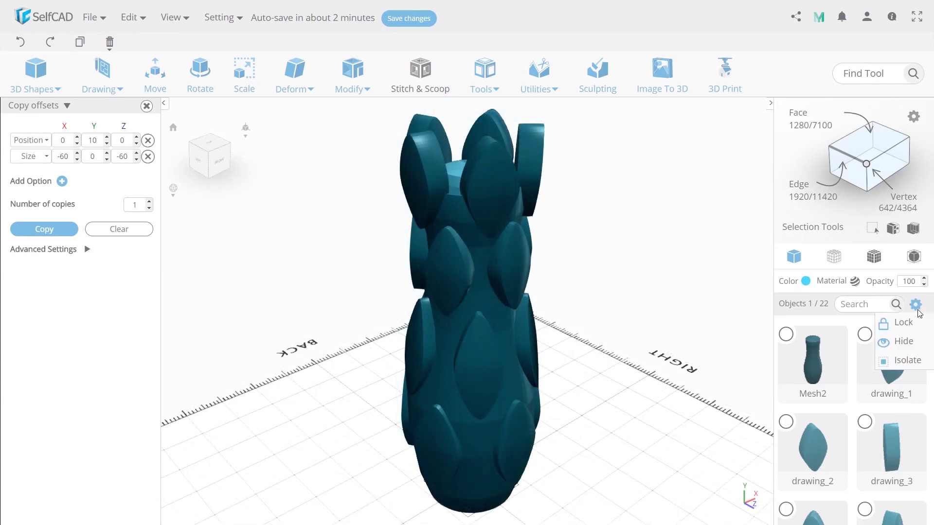
click(902, 342)
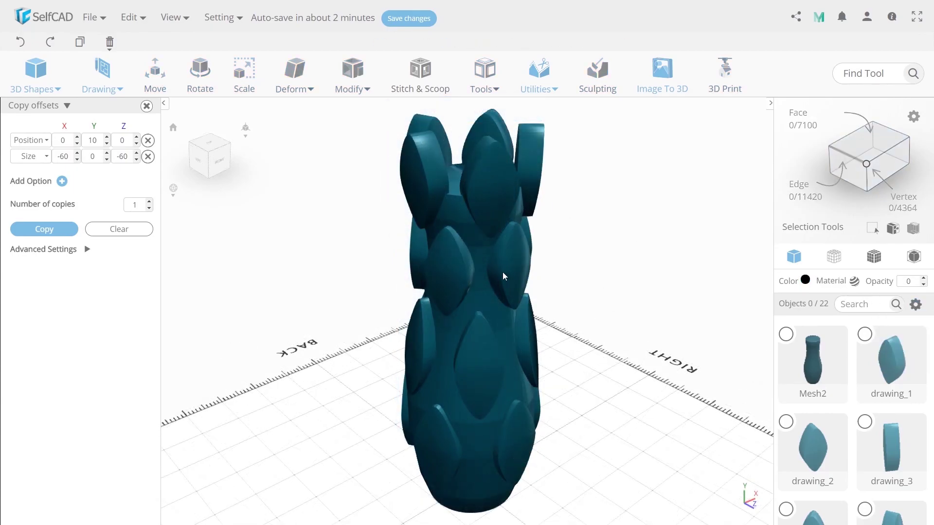
click(471, 247)
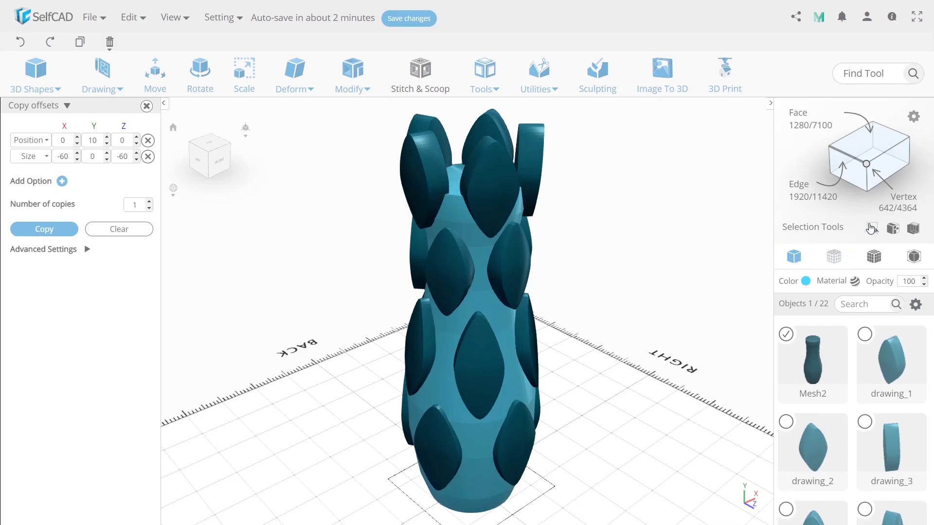
Step: Invert the selection to all 20 leaves and union them into union_1
click(892, 228)
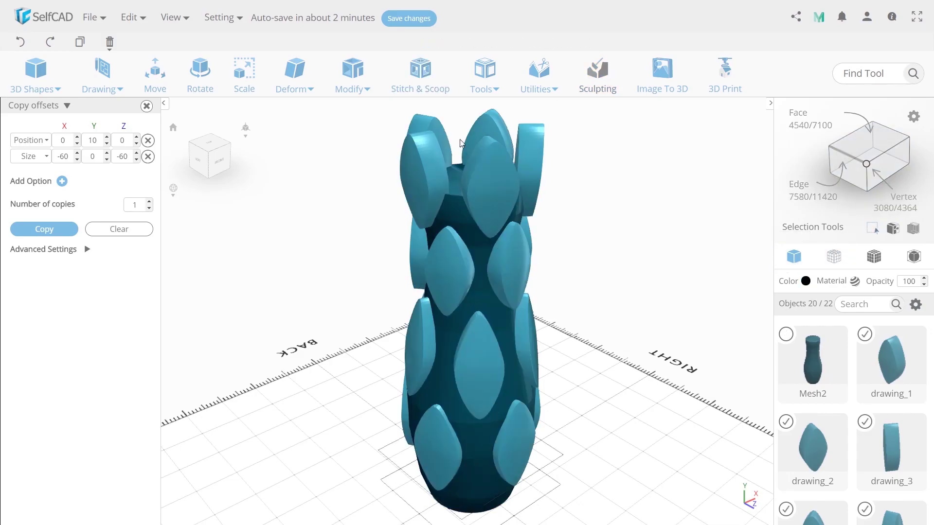
click(406, 72)
click(16, 136)
click(16, 171)
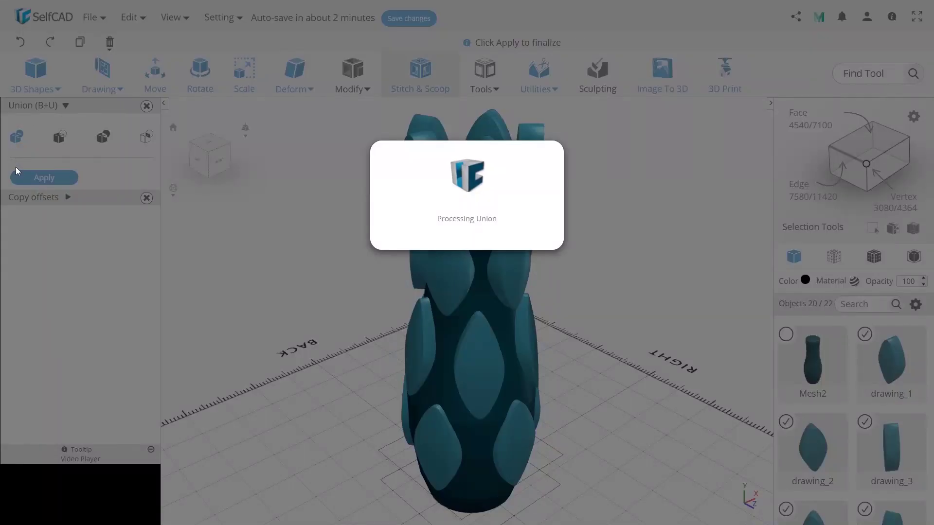
click(23, 178)
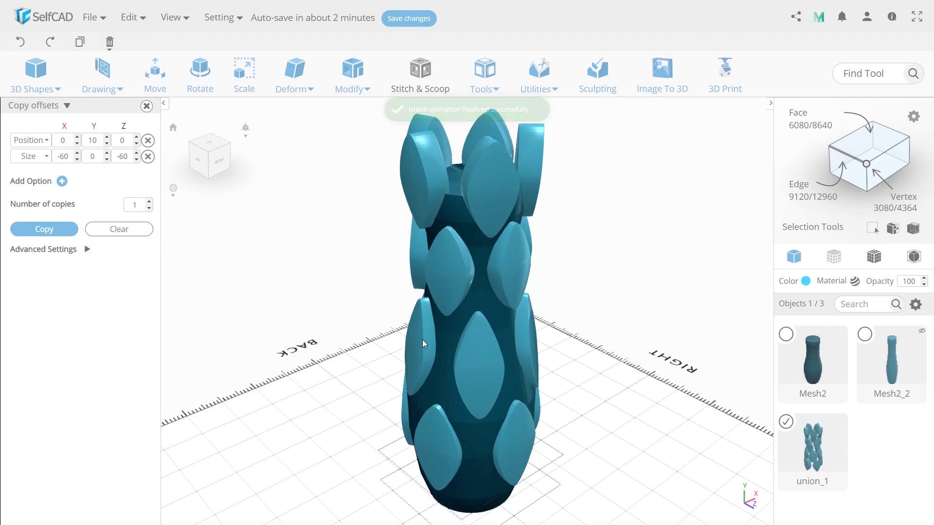
Step: Subtract union_1 from Mesh2 to make difference_1 with leaf recesses, then unhide Mesh2_2
click(446, 331)
click(419, 75)
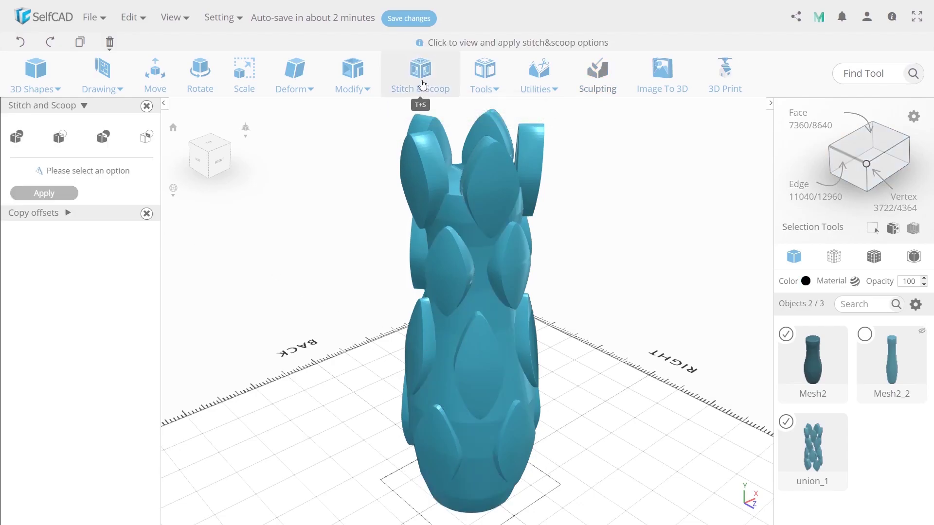
click(59, 136)
click(37, 188)
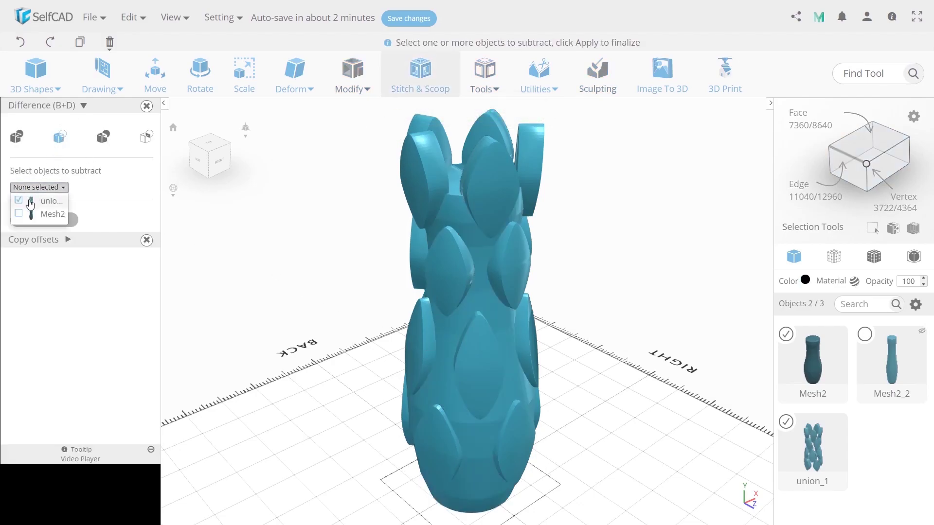
click(29, 206)
click(19, 293)
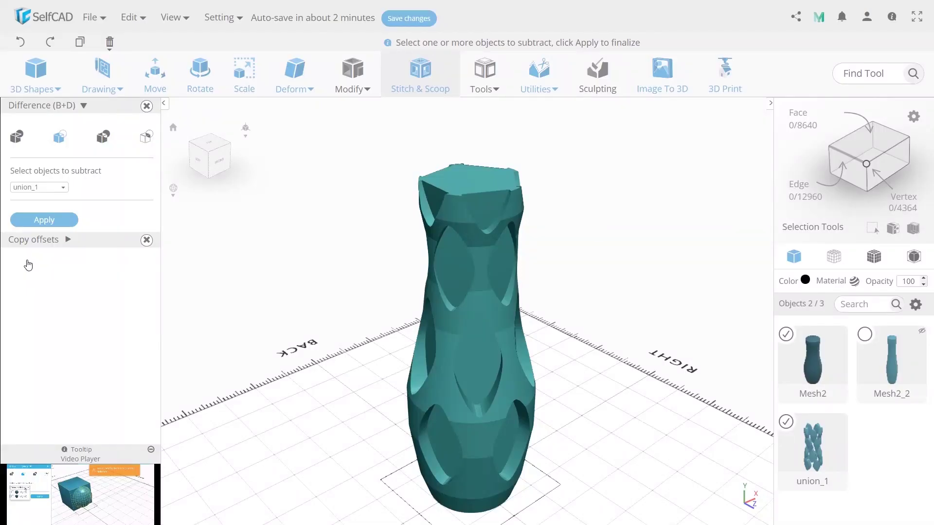
click(40, 217)
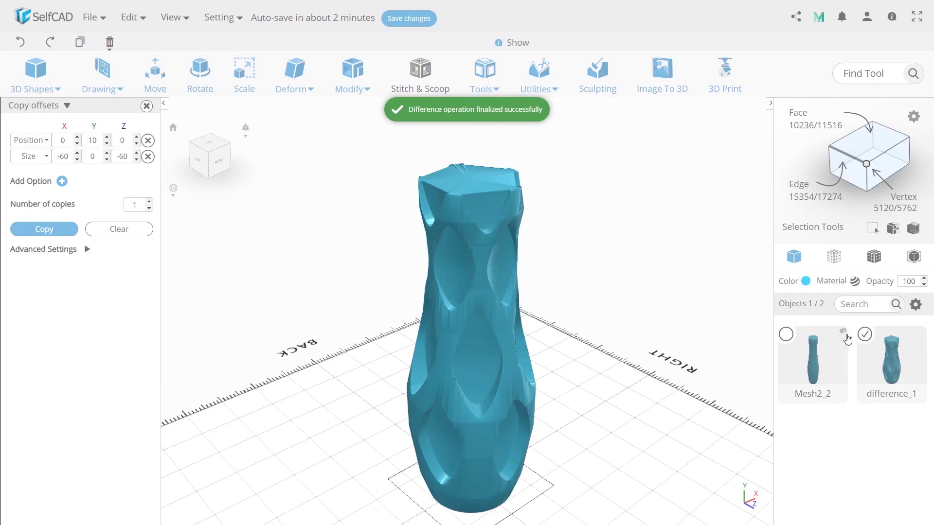
click(844, 333)
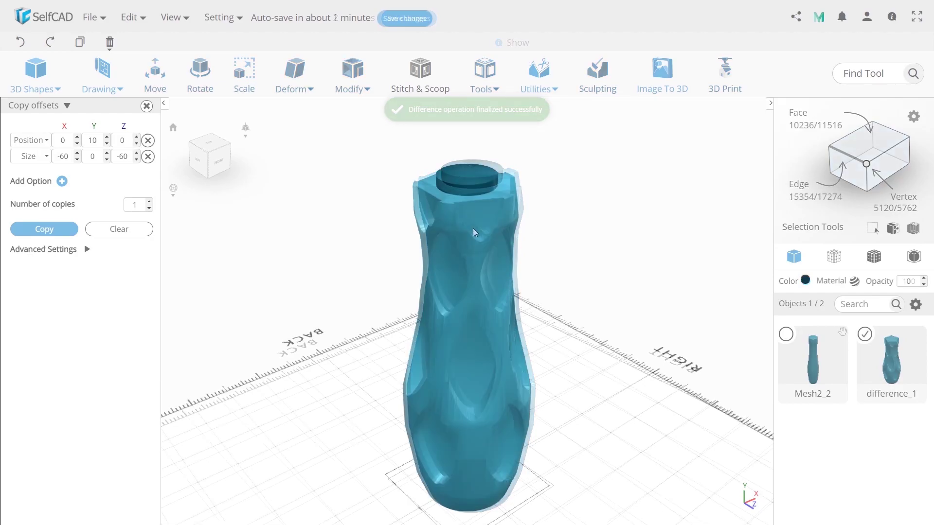
Step: Rename difference_1 to 'Vase' and Mesh2_2 to 'Difference', then select both
double_click(891, 394)
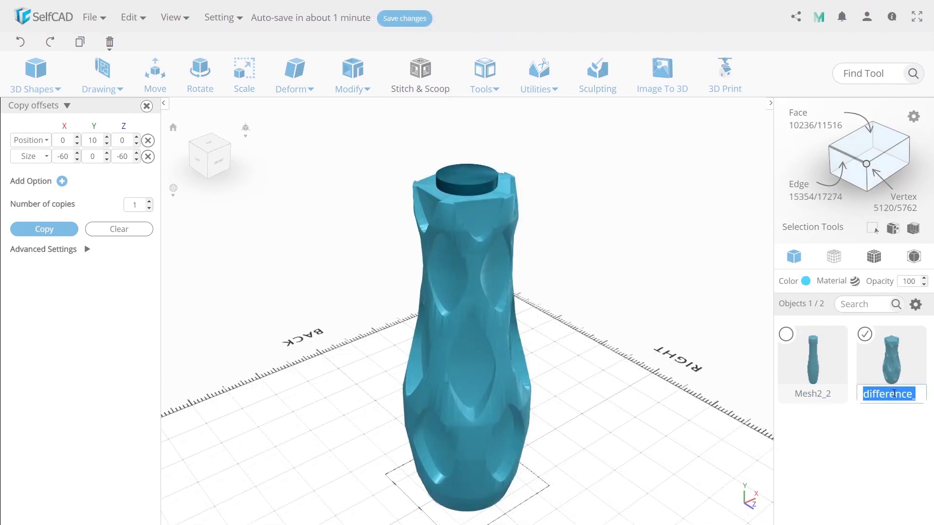
text(Vase)
key(Return)
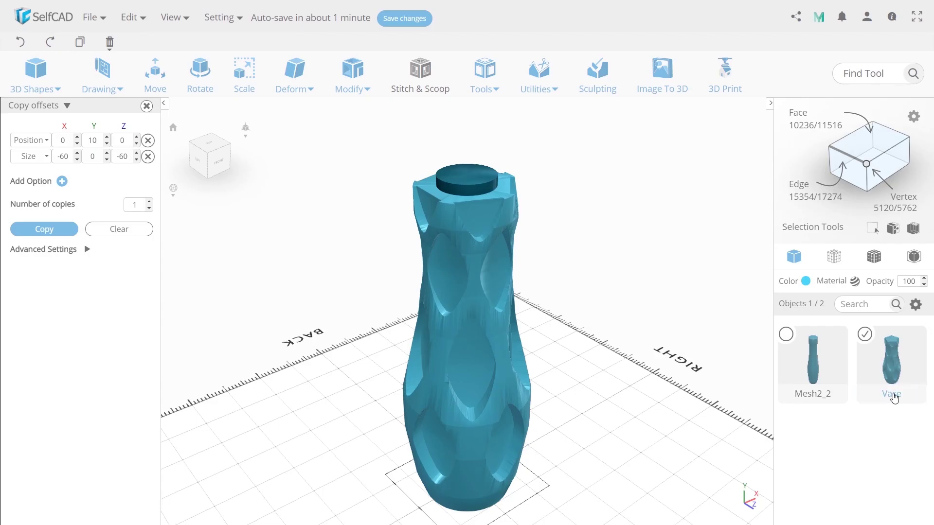
double_click(843, 398)
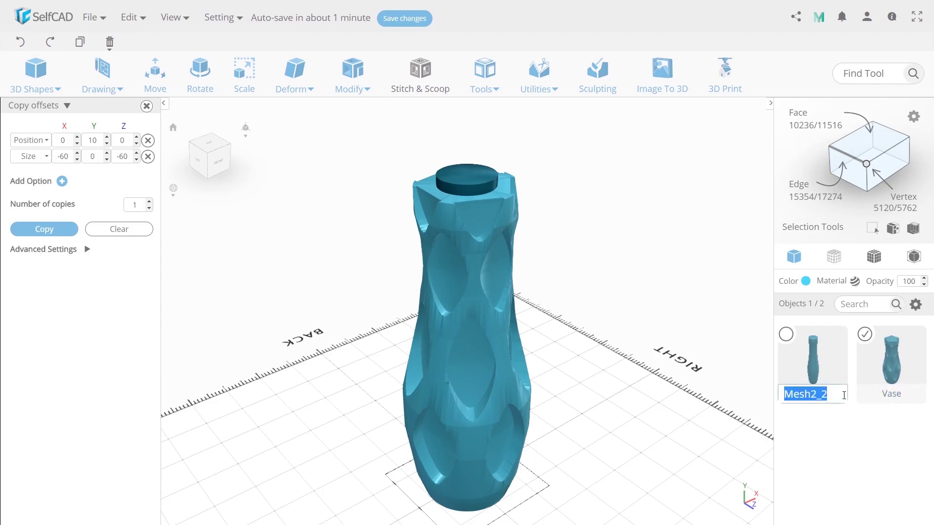
text(Differ)
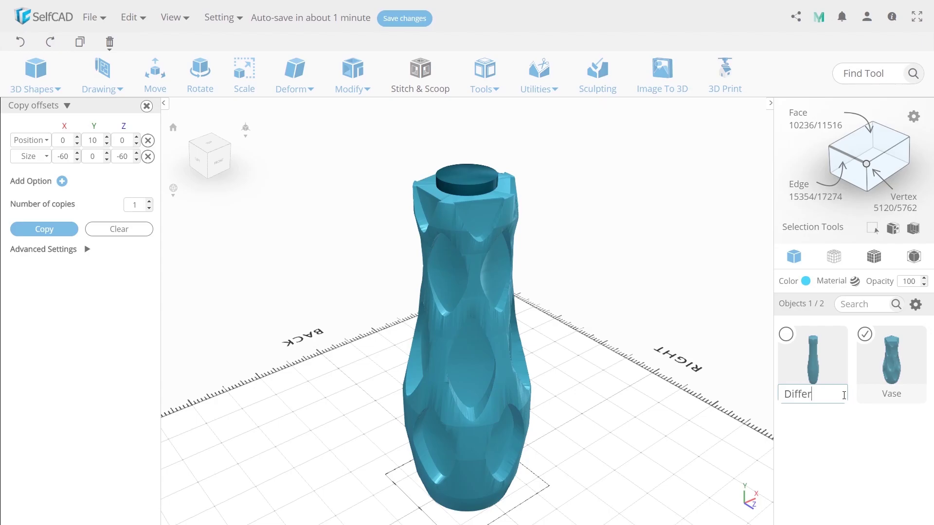
text(ence)
key(Return)
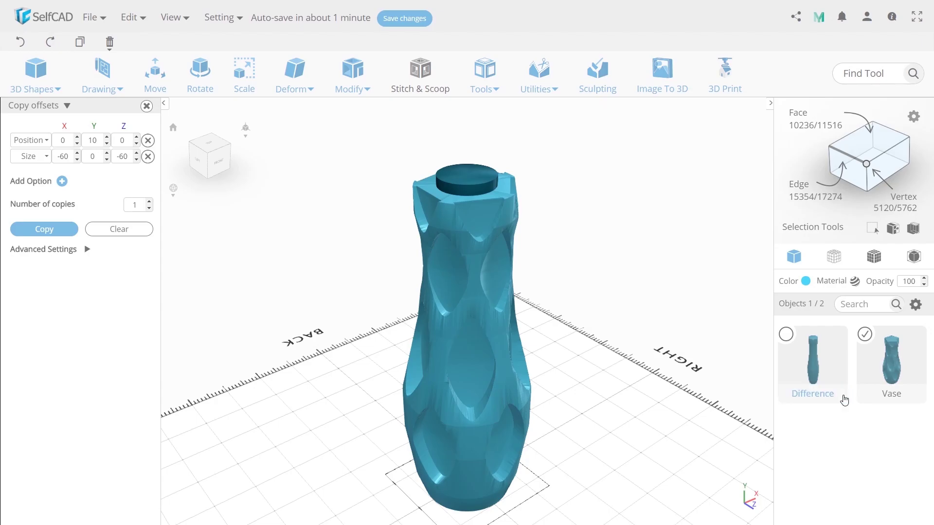
click(794, 331)
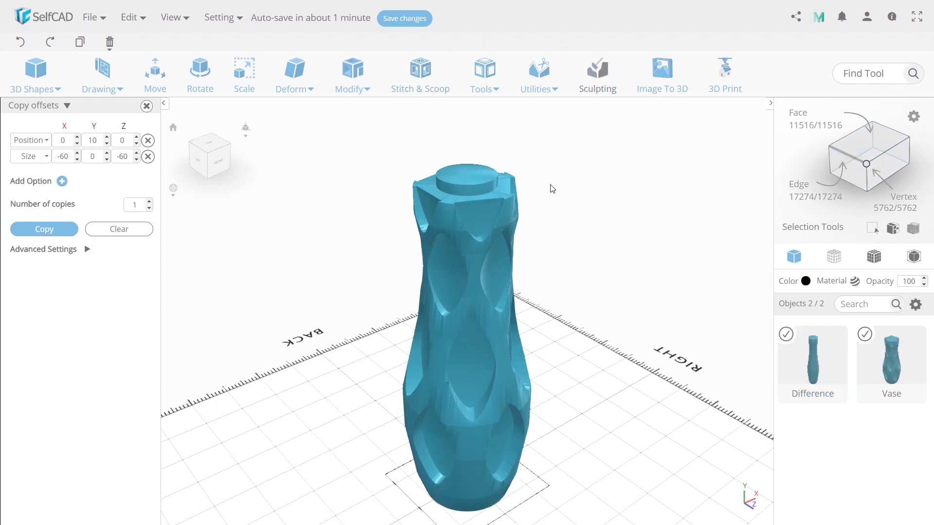
Step: Subtract the Difference object from Vase, producing the hollow difference_4
click(420, 71)
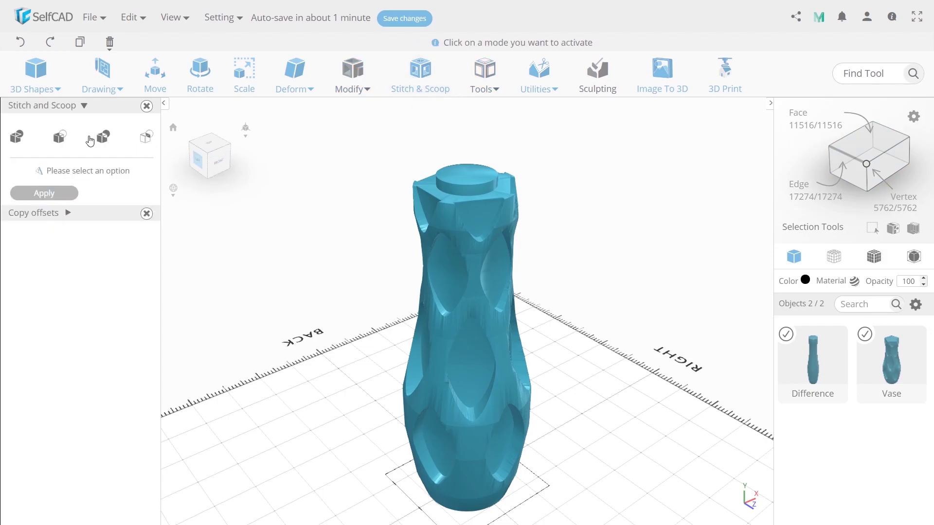
click(59, 137)
click(36, 187)
click(19, 214)
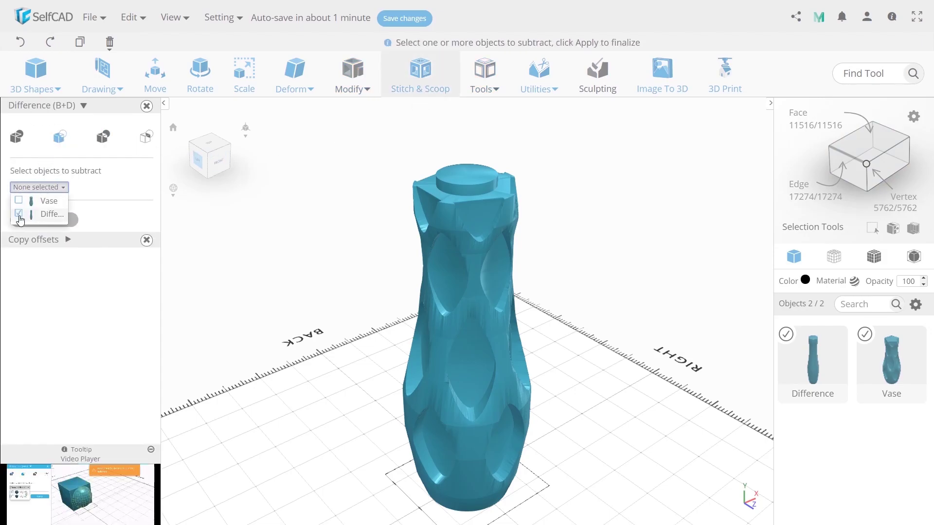
click(23, 221)
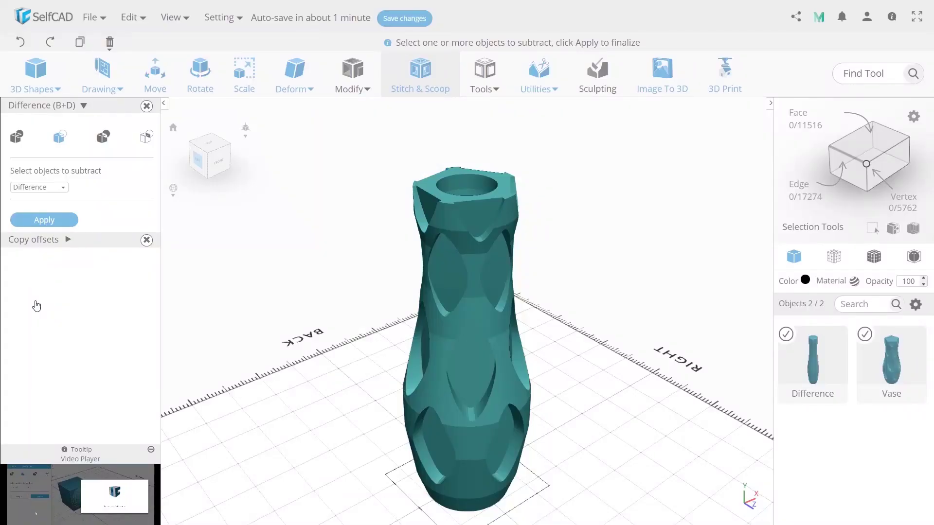
click(54, 219)
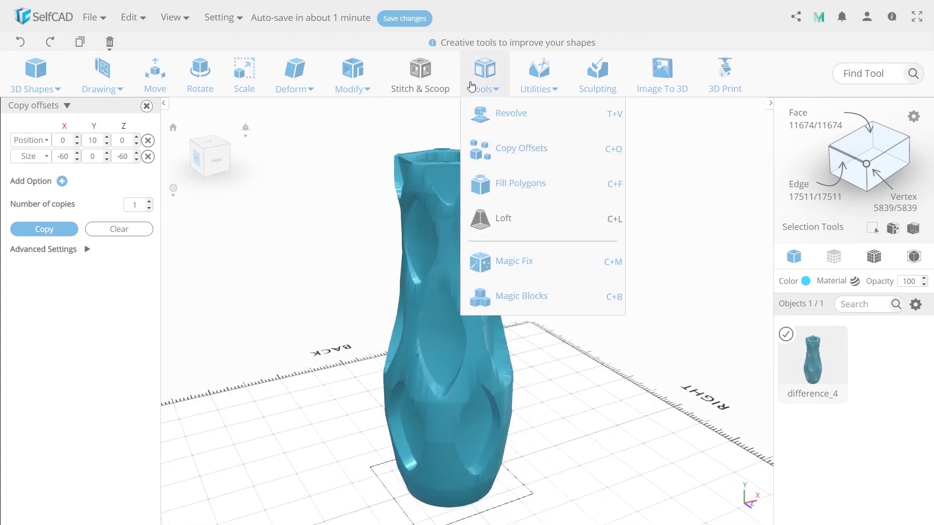
Step: Run Magic Fix on difference_4 with the tolerance set to 250
mouse_move(484, 75)
click(484, 269)
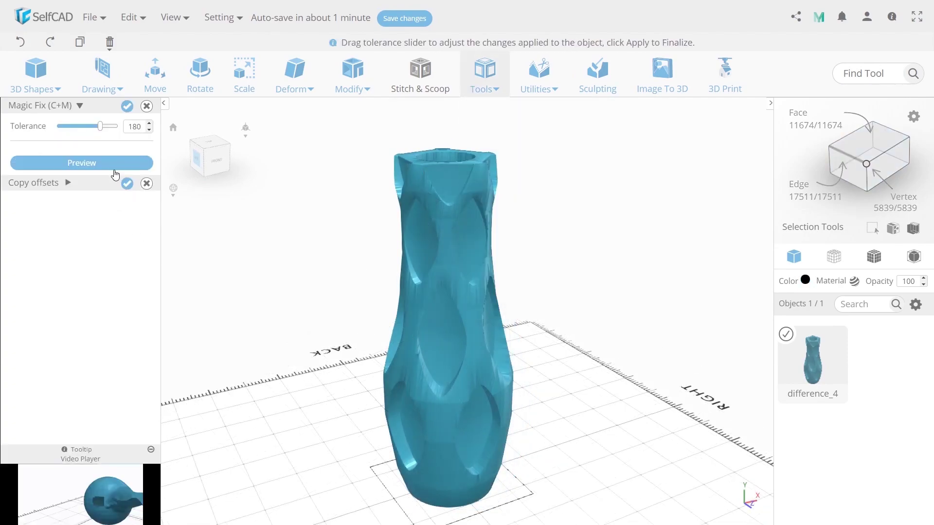
drag(110, 127, 125, 128)
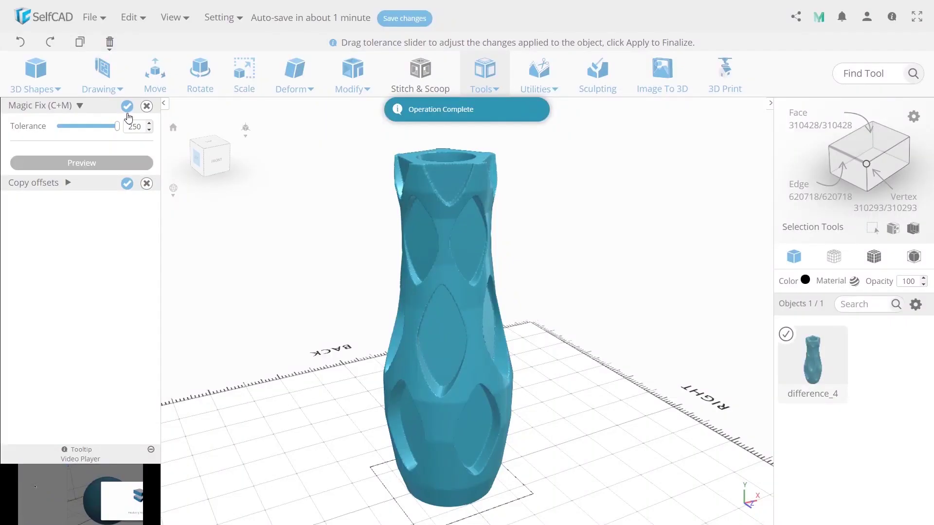
click(127, 107)
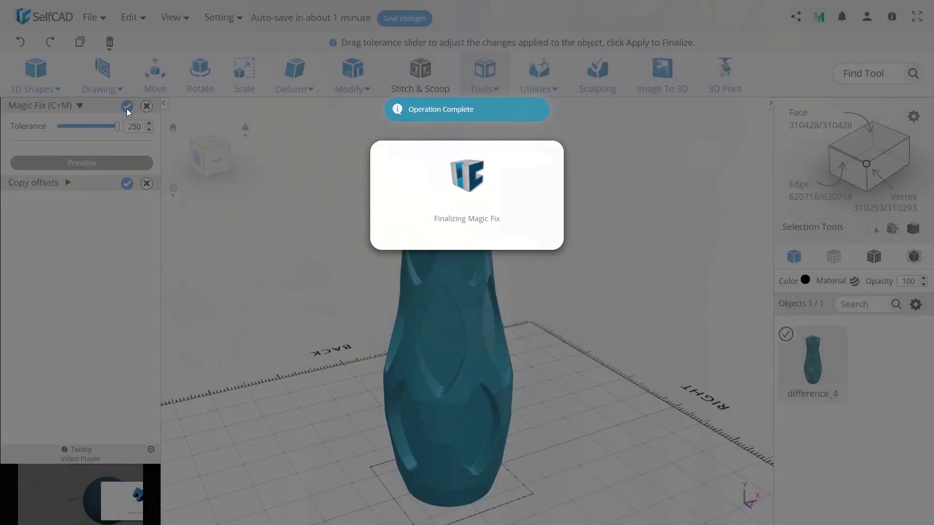